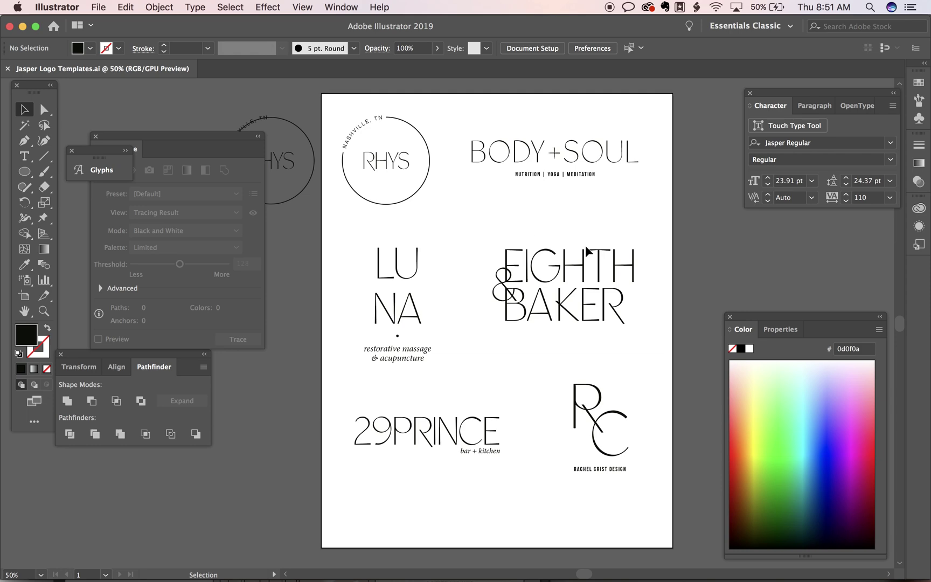
Step: Replace the word "EIGHTH" in the two-line ampersand logo with a first name in capitals
{"action": "scroll", "coordinate": [659, 268], "scroll_direction": "right", "scroll_amount": 2}
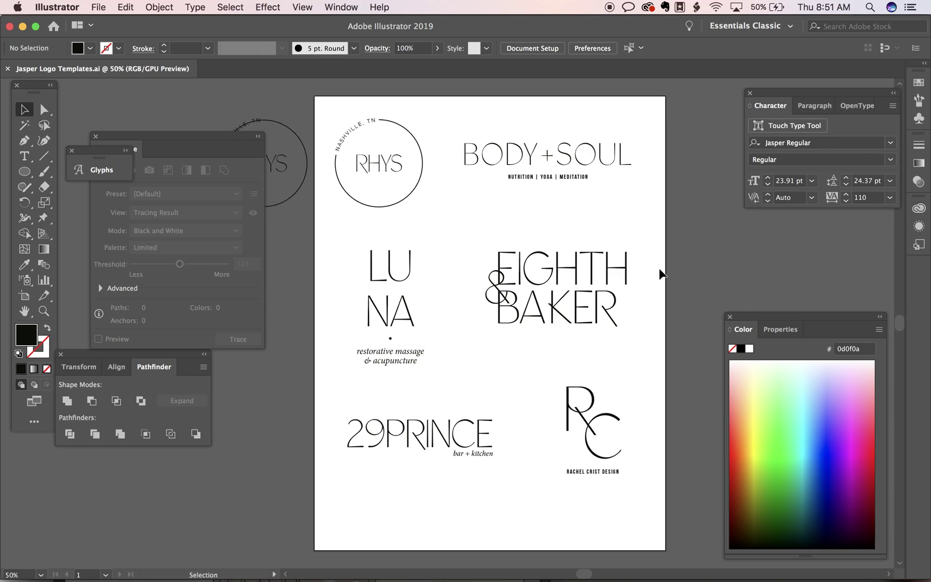
{"action": "left_click", "coordinate": [584, 281]}
{"action": "double_click", "coordinate": [585, 276]}
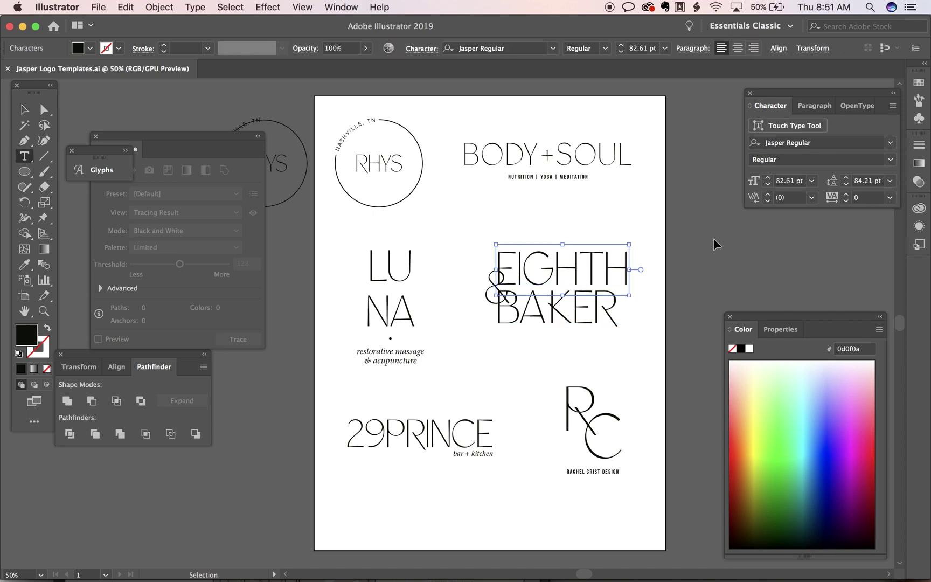
{"action": "key", "text": "super+a"}
{"action": "type", "text": "DENISE"}
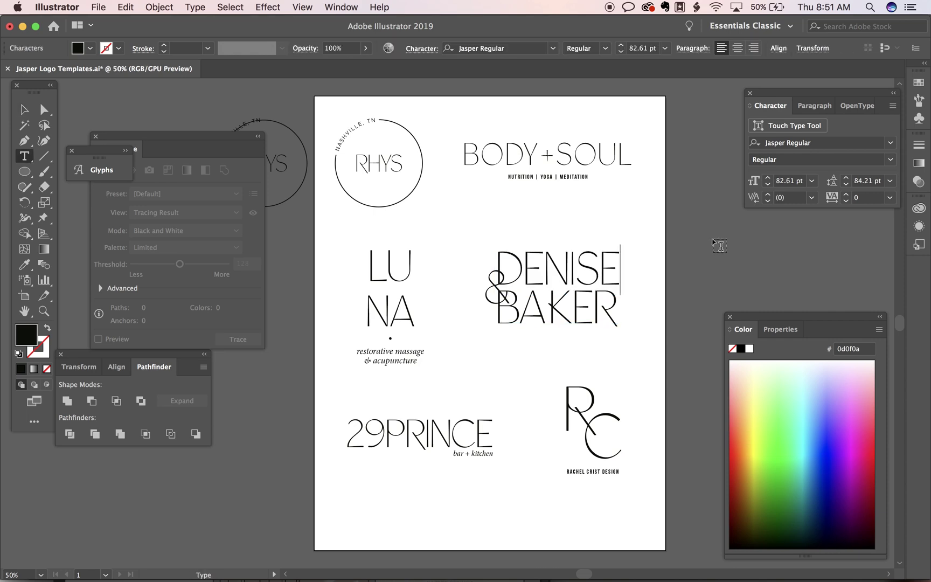
{"action": "left_click", "coordinate": [24, 110]}
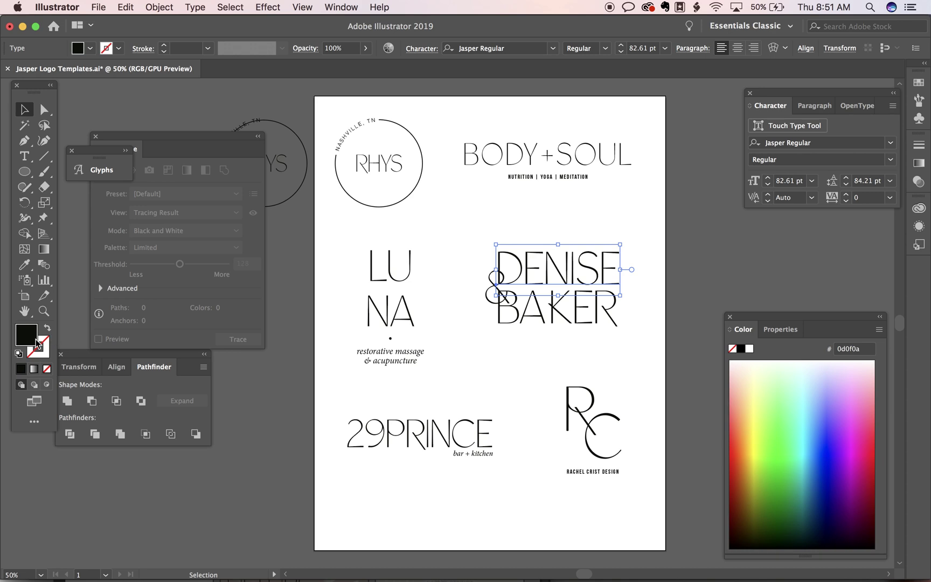
{"action": "double_click", "coordinate": [26, 334]}
{"action": "left_click", "coordinate": [554, 255]}
{"action": "key", "text": "Return"}
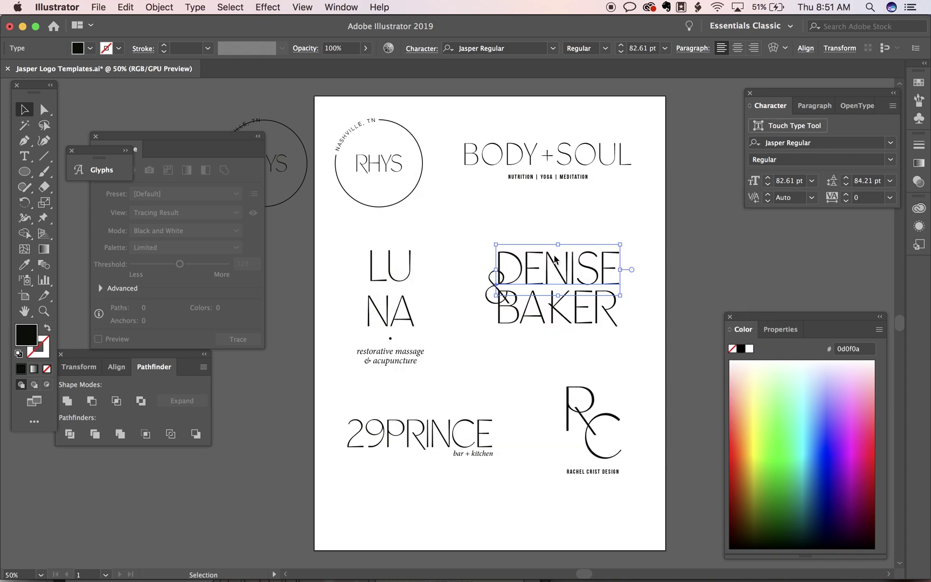
{"action": "left_click", "coordinate": [679, 239]}
{"action": "key", "text": "a"}
{"action": "key", "text": "super+z"}
{"action": "key", "text": "super+z"}
{"action": "left_click", "coordinate": [684, 232]}
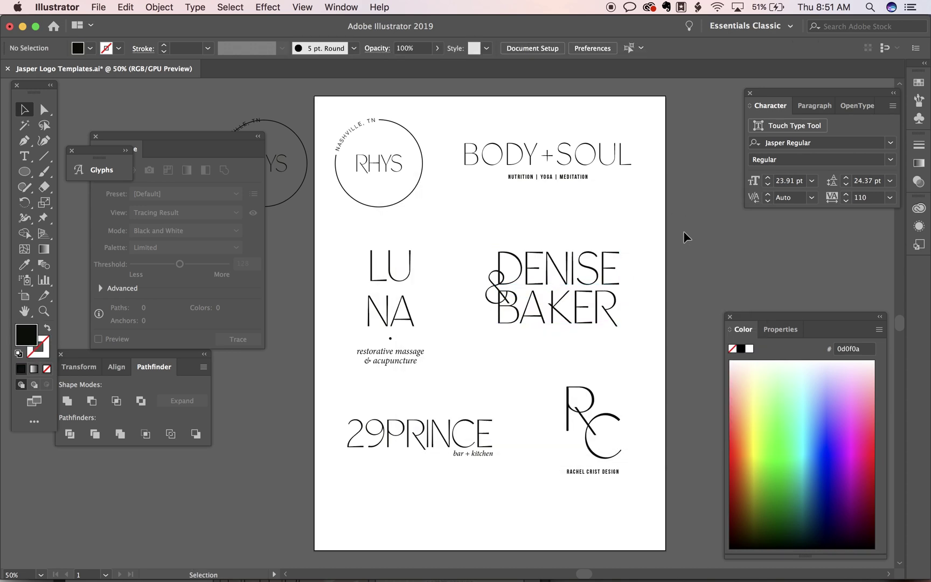
Step: Check the fonts of the Luna tagline, the curved "NASHVILLE, TN" text and the Body+Soul tagline
{"action": "left_click", "coordinate": [415, 361]}
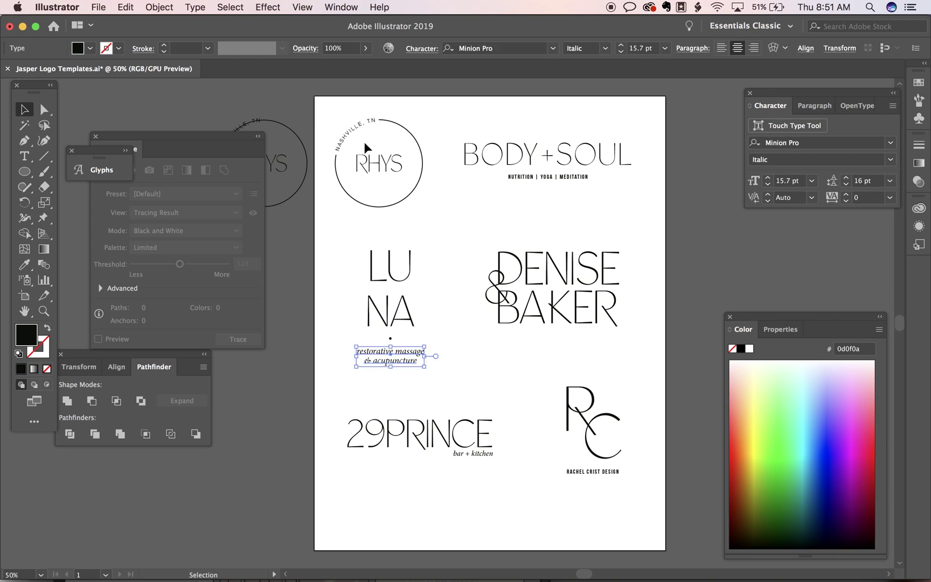
{"action": "left_click", "coordinate": [351, 132], "text": "shift"}
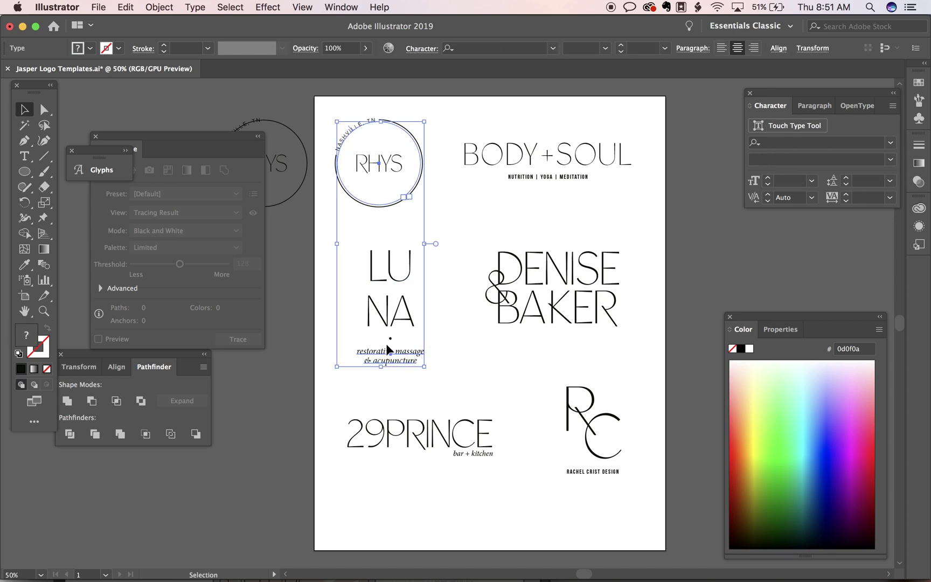
{"action": "left_click", "coordinate": [320, 262]}
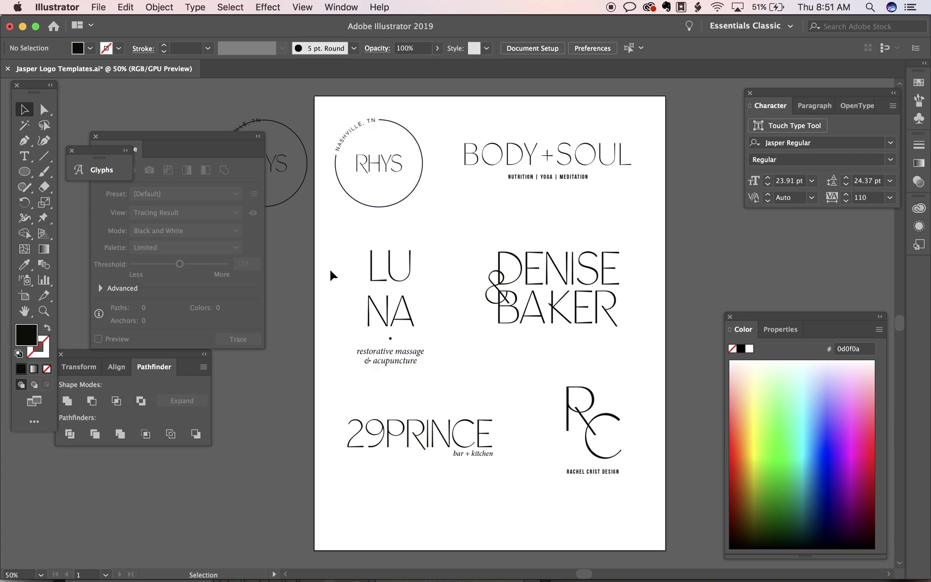
{"action": "left_click", "coordinate": [353, 129]}
{"action": "left_click", "coordinate": [465, 226]}
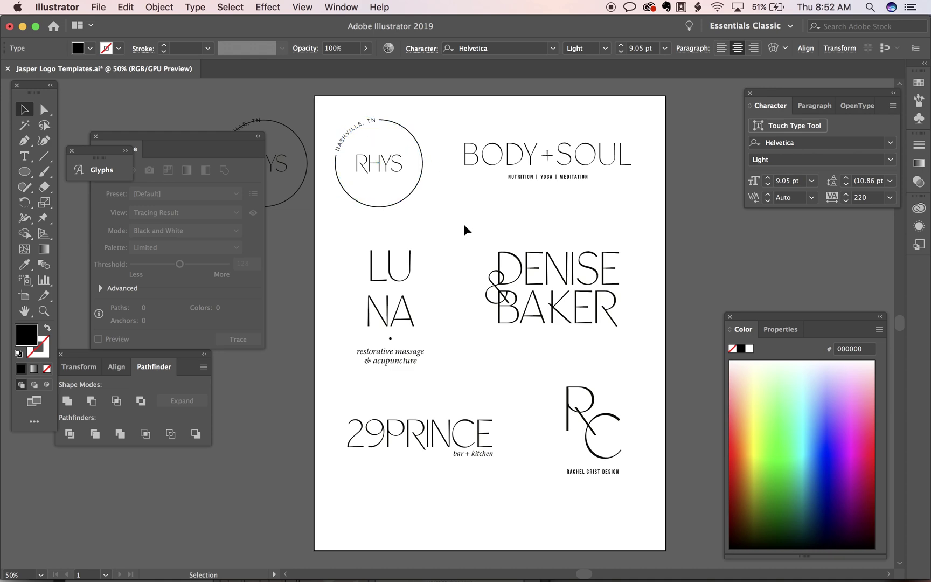
{"action": "left_click", "coordinate": [519, 181]}
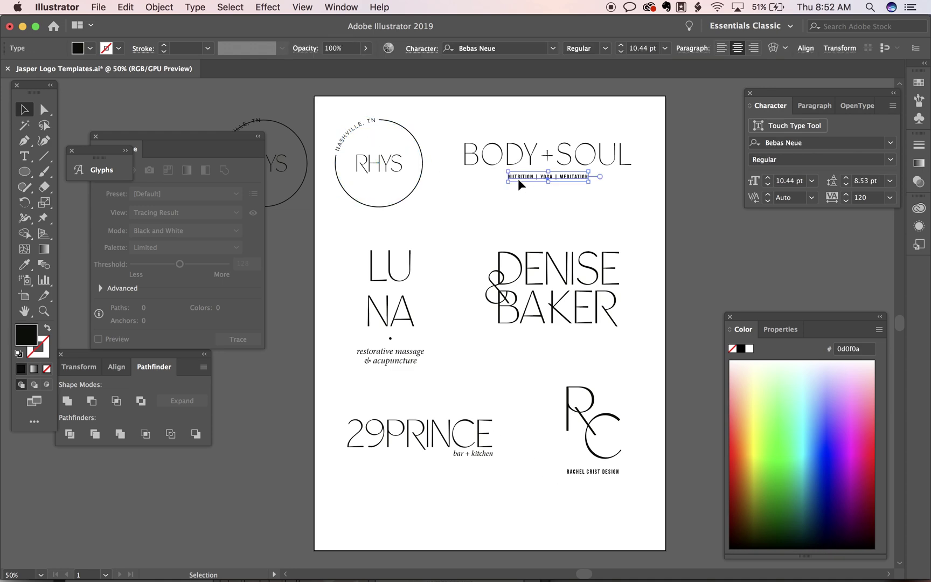
{"action": "left_click", "coordinate": [492, 206]}
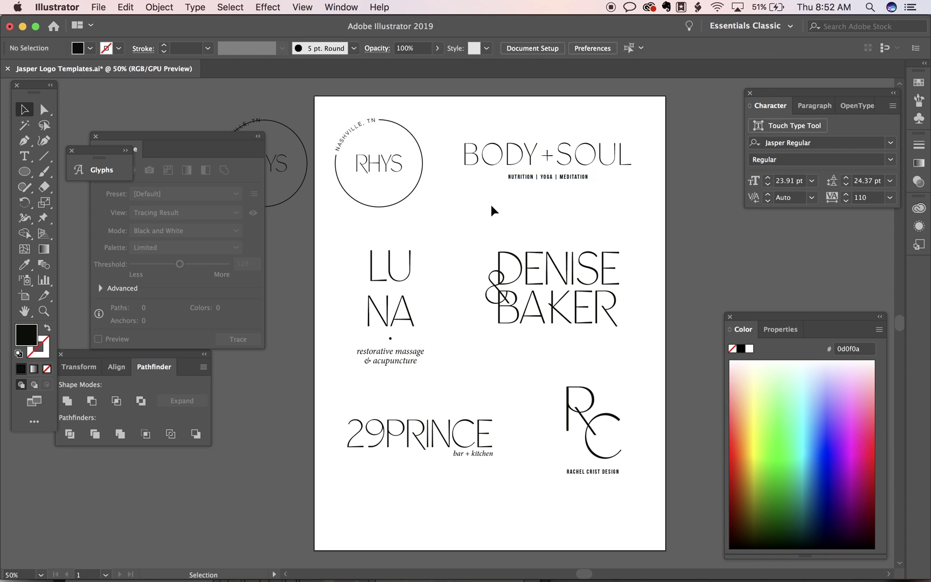
Step: Examine the curved "NASHVILLE, TN" text on the finished RHYS logo and the uncut copy beside the artboard
{"action": "scroll", "coordinate": [491, 205], "scroll_direction": "left", "scroll_amount": 2}
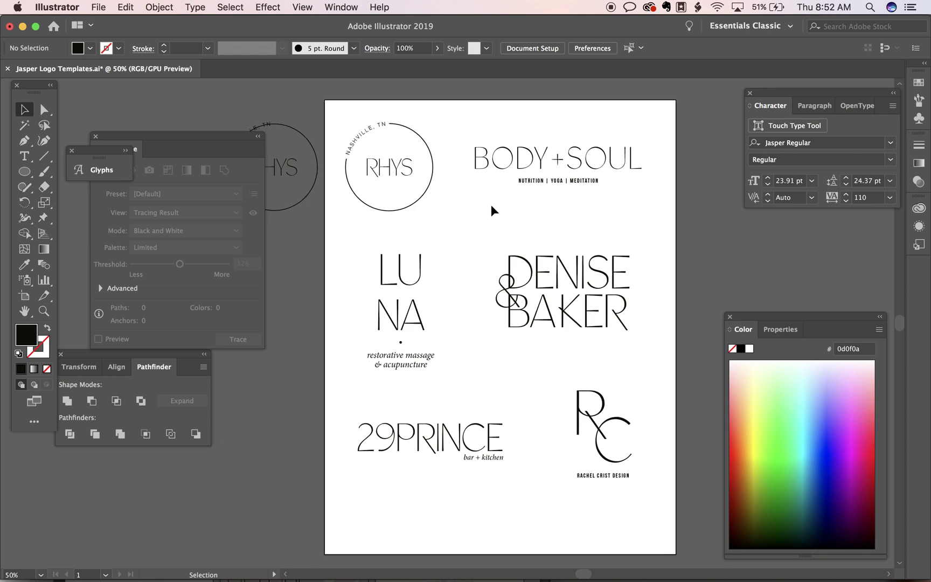
{"action": "scroll", "coordinate": [491, 204], "scroll_direction": "left", "scroll_amount": 3}
{"action": "scroll", "coordinate": [491, 205], "scroll_direction": "left", "scroll_amount": 3}
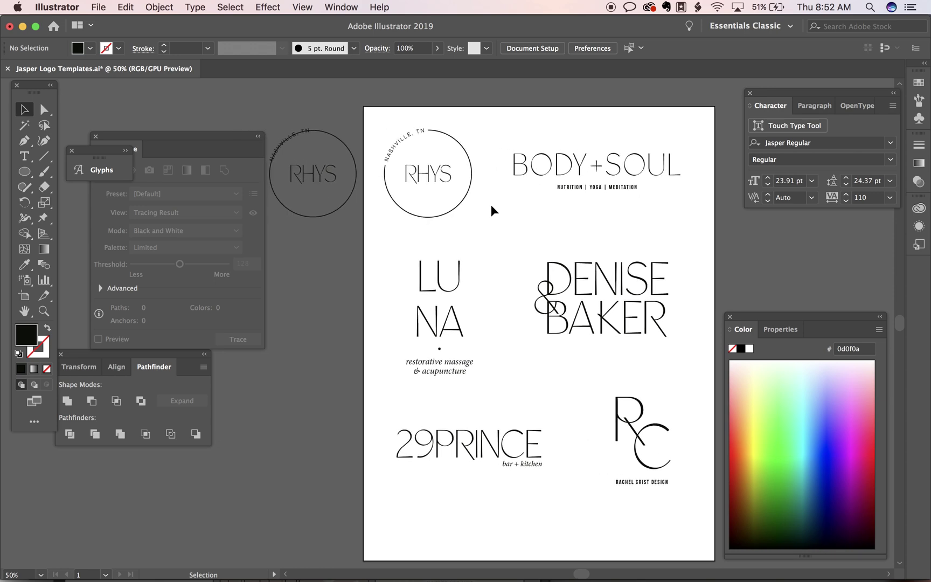
{"action": "scroll", "coordinate": [491, 204], "scroll_direction": "left", "scroll_amount": 3}
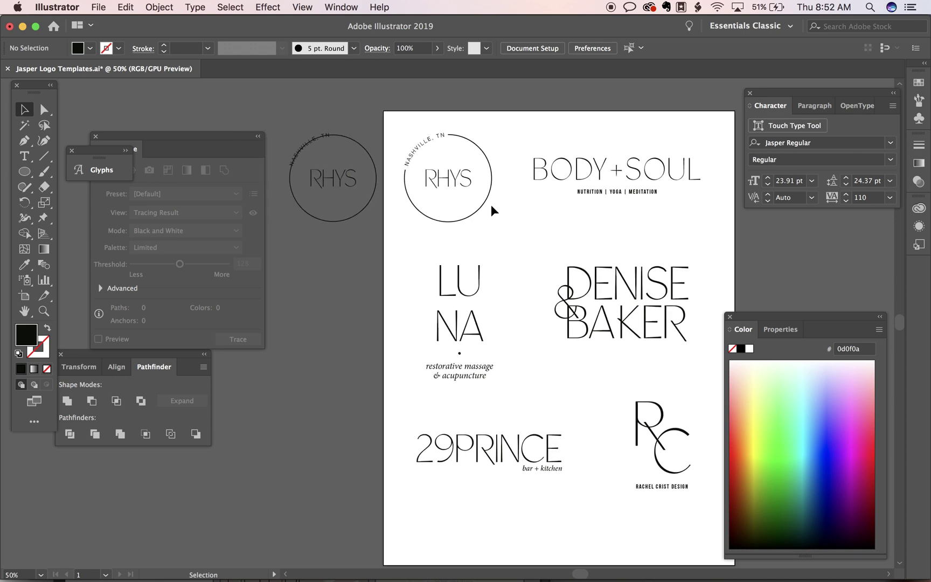
{"action": "scroll", "coordinate": [492, 205], "scroll_direction": "up", "scroll_amount": 5}
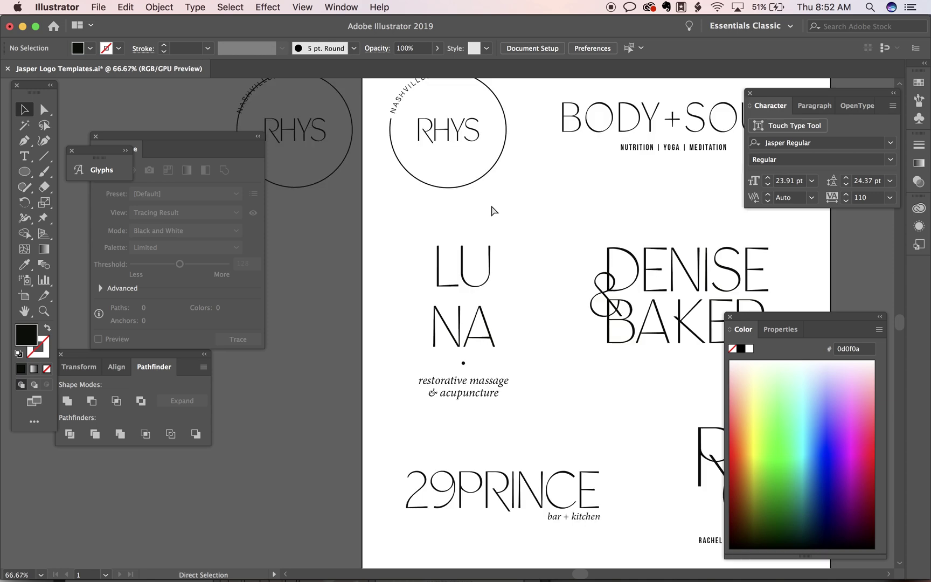
{"action": "scroll", "coordinate": [492, 210], "scroll_direction": "up", "scroll_amount": 10}
{"action": "scroll", "coordinate": [492, 210], "scroll_direction": "left", "scroll_amount": 3}
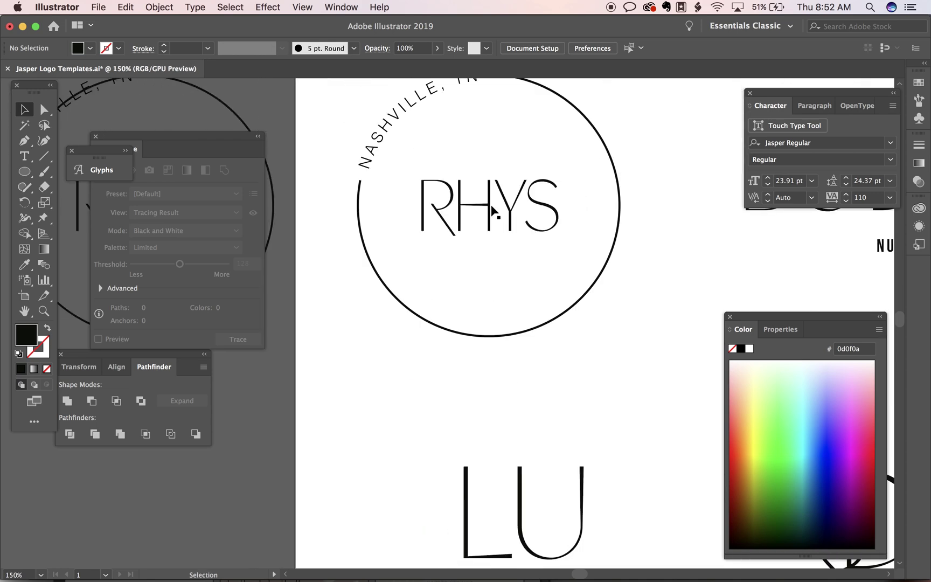
{"action": "left_click", "coordinate": [493, 157]}
{"action": "left_click", "coordinate": [603, 131]}
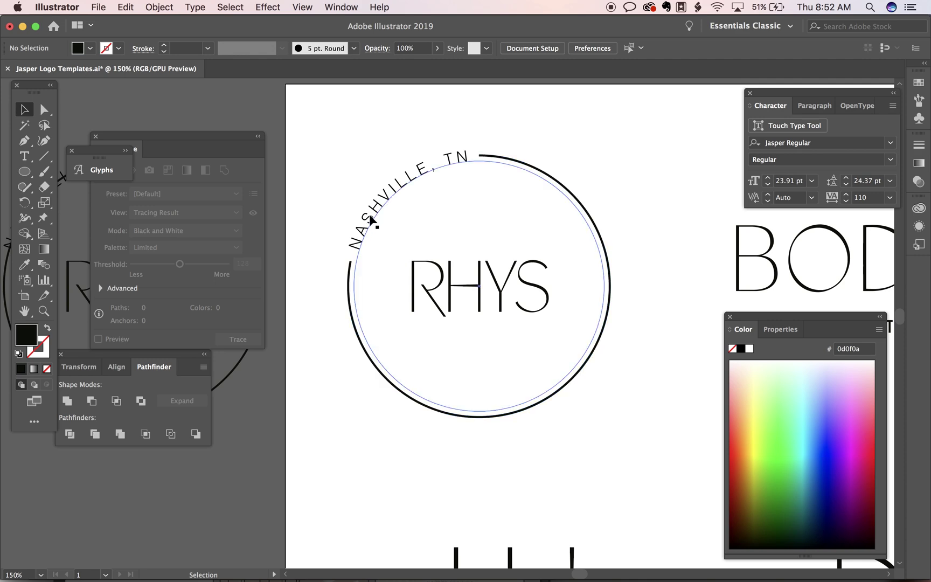
{"action": "scroll", "coordinate": [371, 216], "scroll_direction": "left", "scroll_amount": 10}
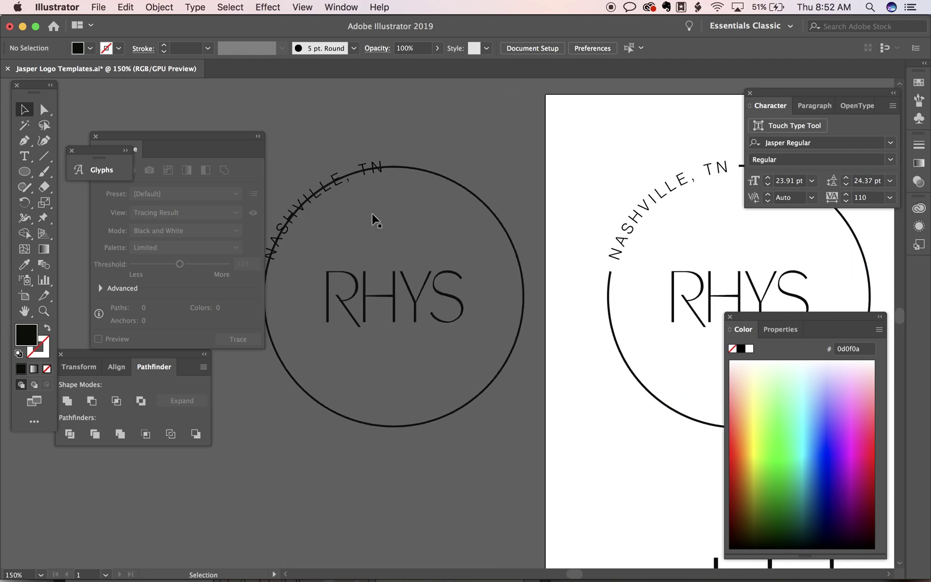
{"action": "scroll", "coordinate": [372, 213], "scroll_direction": "left", "scroll_amount": 2}
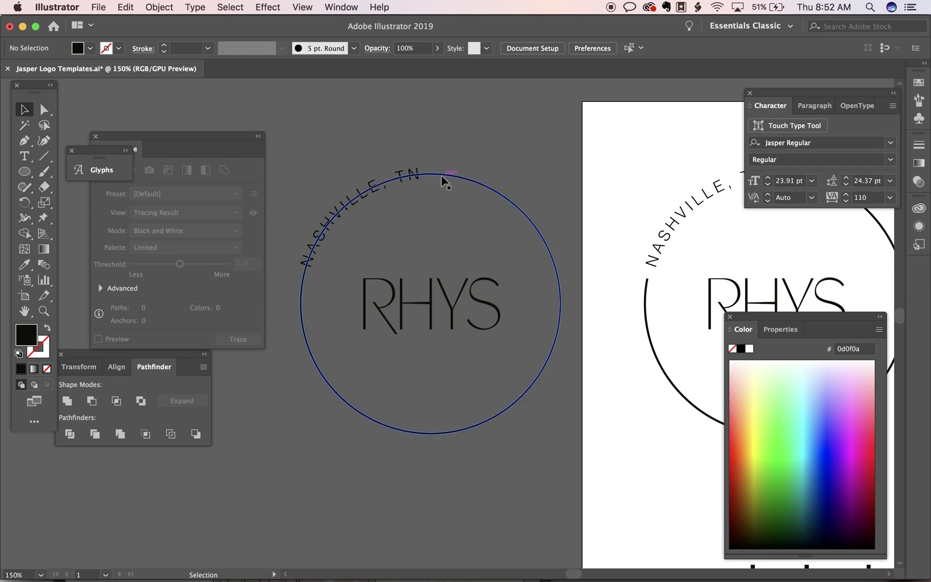
Step: Draw a closed shape with the Pen tool over the arc behind "NASHVILLE, TN" on the off-artboard RHYS logo
{"action": "key", "text": "p"}
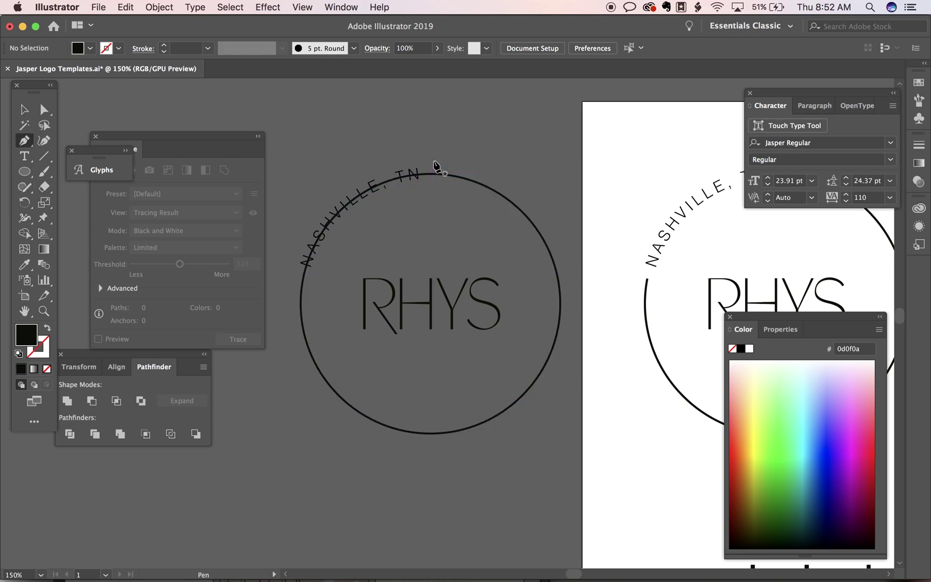
{"action": "left_click", "coordinate": [434, 162]}
{"action": "left_click", "coordinate": [433, 190]}
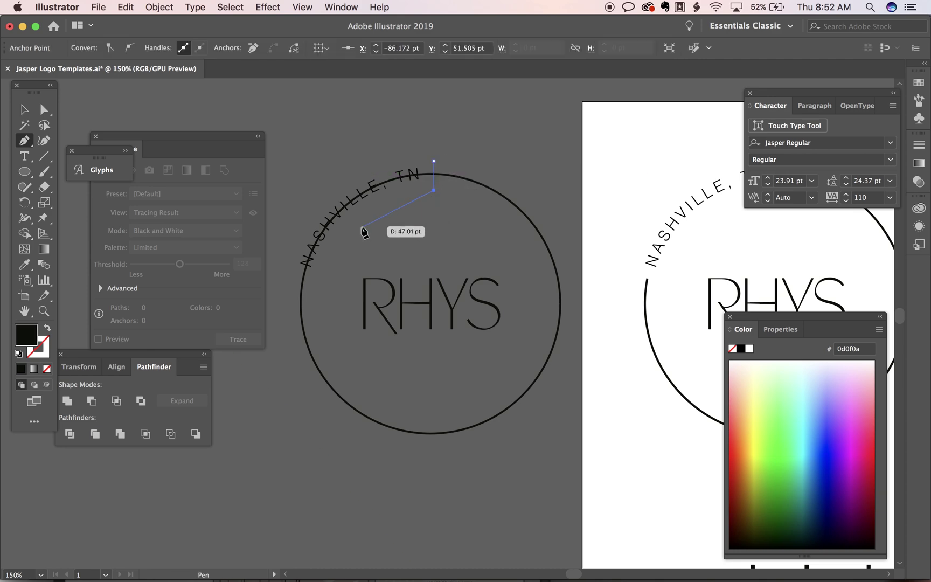
{"action": "left_click", "coordinate": [356, 229]}
{"action": "left_click", "coordinate": [312, 278]}
{"action": "left_click", "coordinate": [292, 279]}
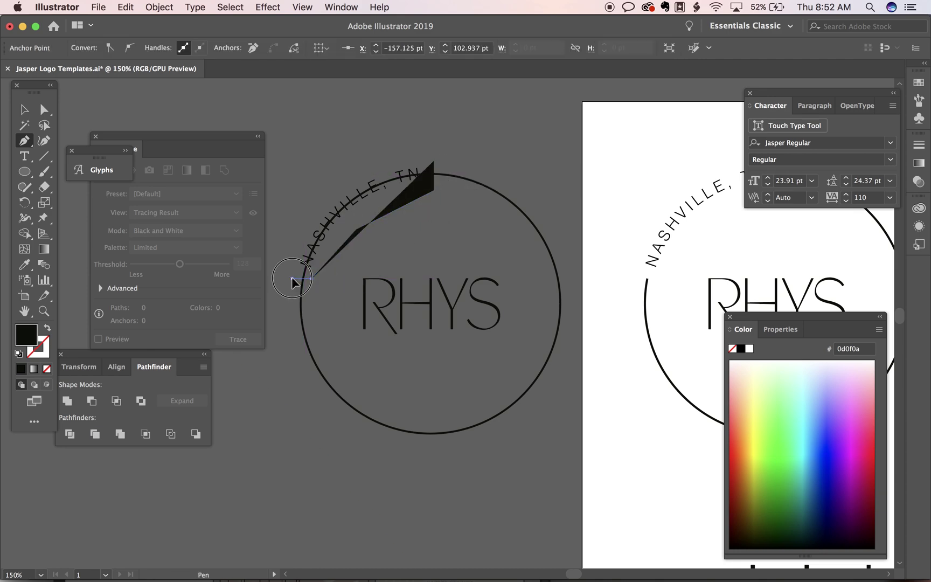
{"action": "left_click", "coordinate": [287, 235]}
{"action": "left_click", "coordinate": [355, 155]}
{"action": "left_click", "coordinate": [426, 152]}
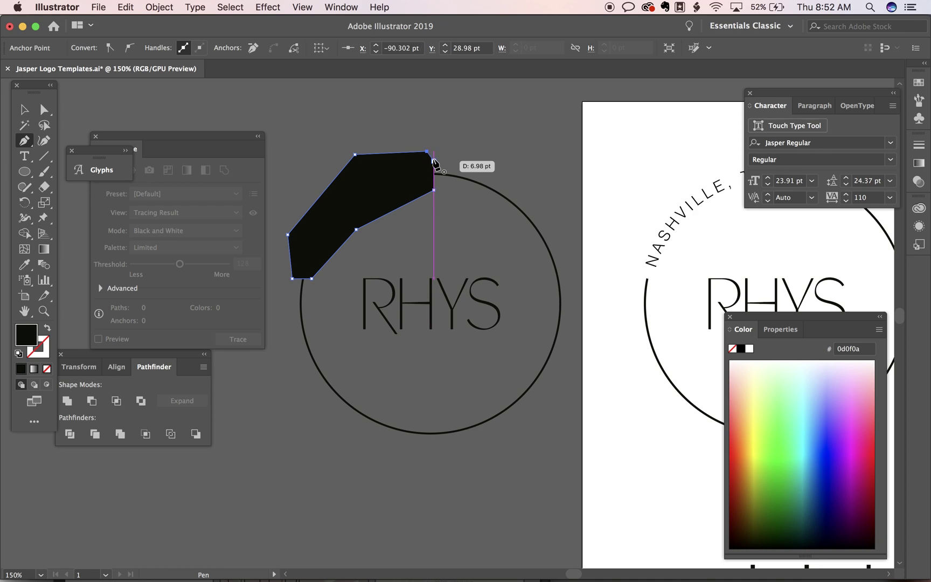
{"action": "left_click", "coordinate": [434, 162]}
{"action": "key", "text": "v"}
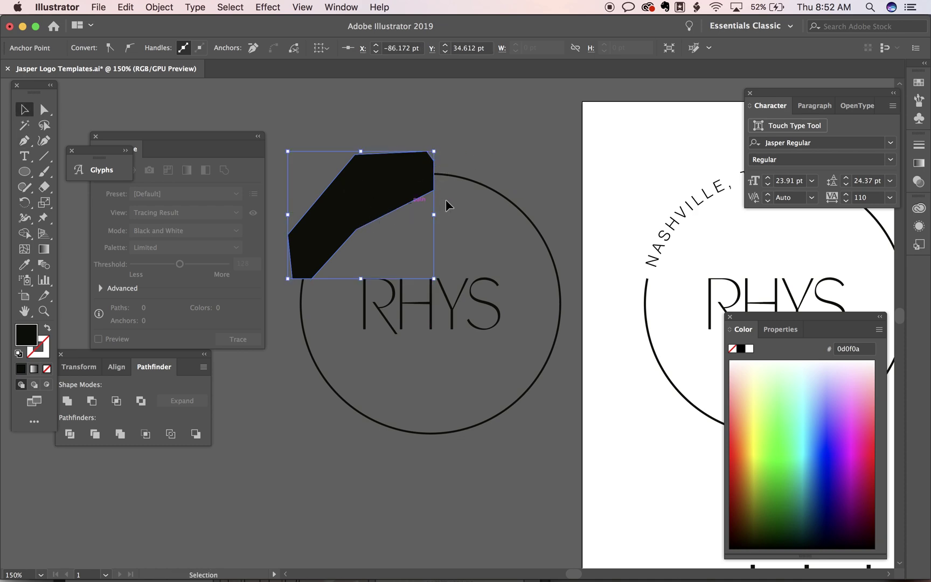
Step: Subtract the drawn shape from the circle with Pathfinder Minus Front to open a gap behind the curved text
{"action": "left_click", "coordinate": [473, 184], "text": "shift"}
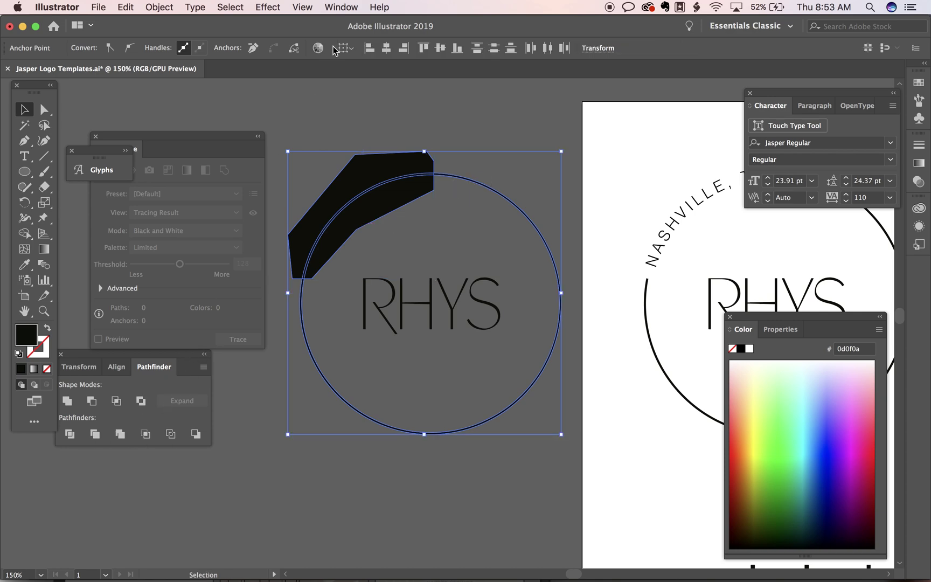
{"action": "left_click", "coordinate": [350, 6]}
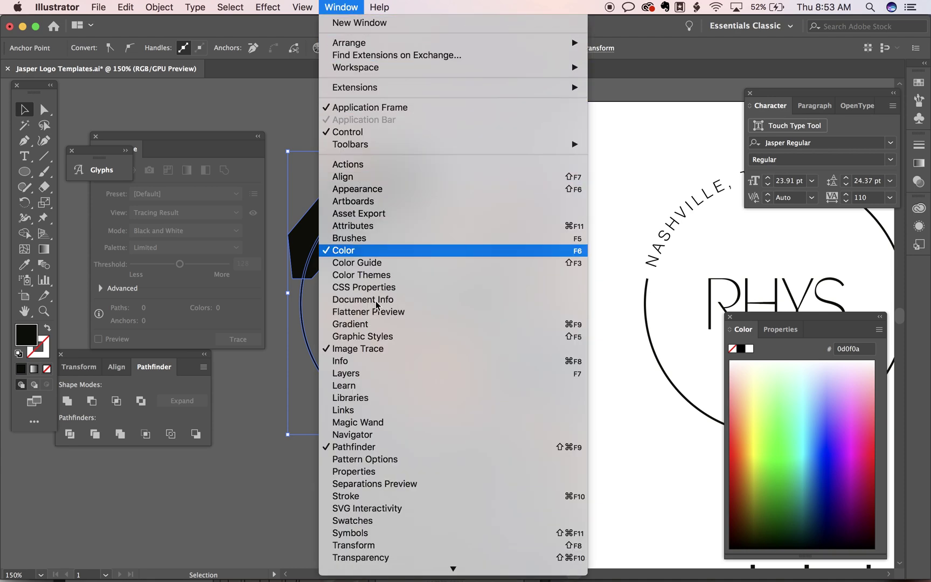
{"action": "left_click", "coordinate": [389, 449]}
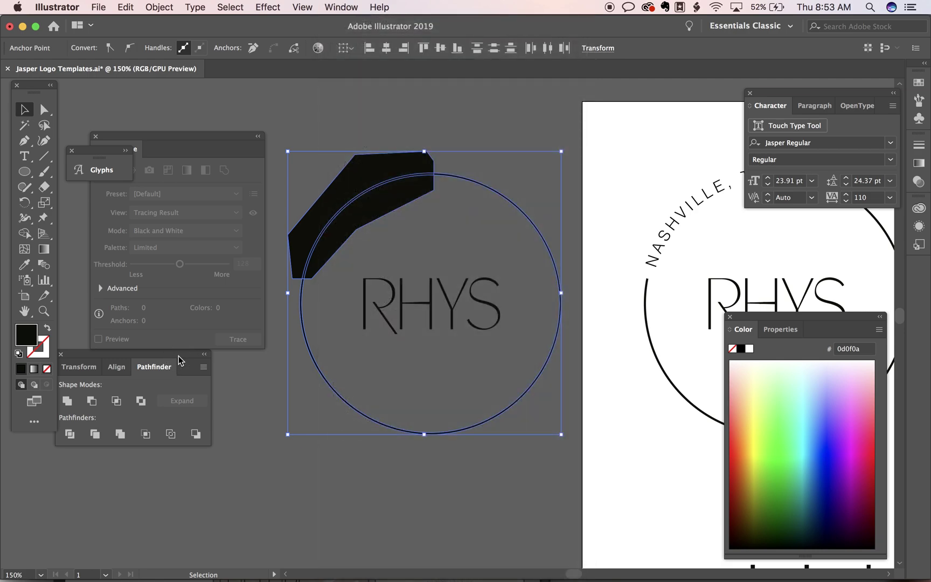
{"action": "left_click", "coordinate": [95, 401]}
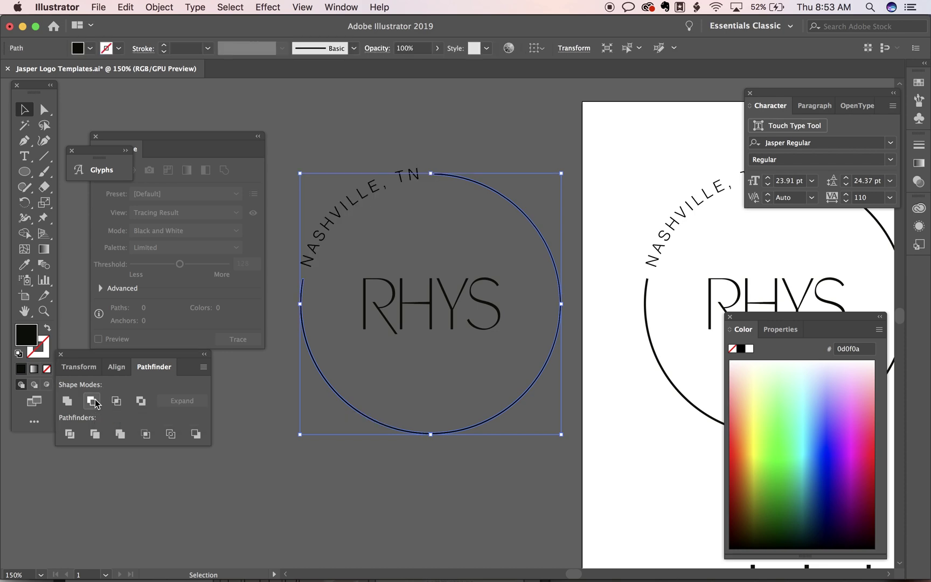
{"action": "left_click", "coordinate": [282, 347]}
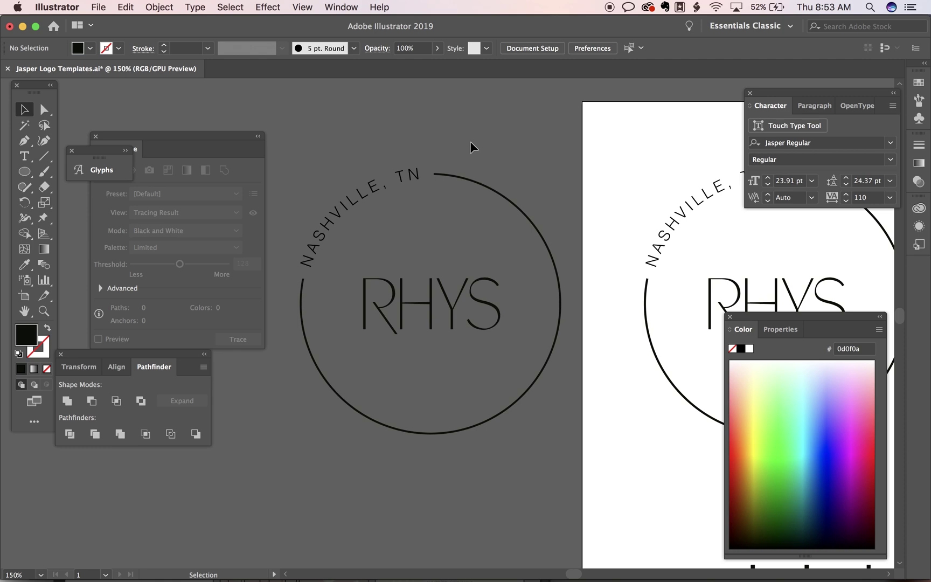
Step: Undo the circle subtraction and delete the shape covering the curved text
{"action": "key", "text": "super+z"}
{"action": "left_click", "coordinate": [450, 145]}
{"action": "left_click", "coordinate": [413, 161]}
{"action": "key", "text": "Delete"}
Step: Draw a closed Pen shape around the part of the off-artboard RHYS circle to keep, leaving out the arc behind "NASHVILLE, TN"
{"action": "key", "text": "p"}
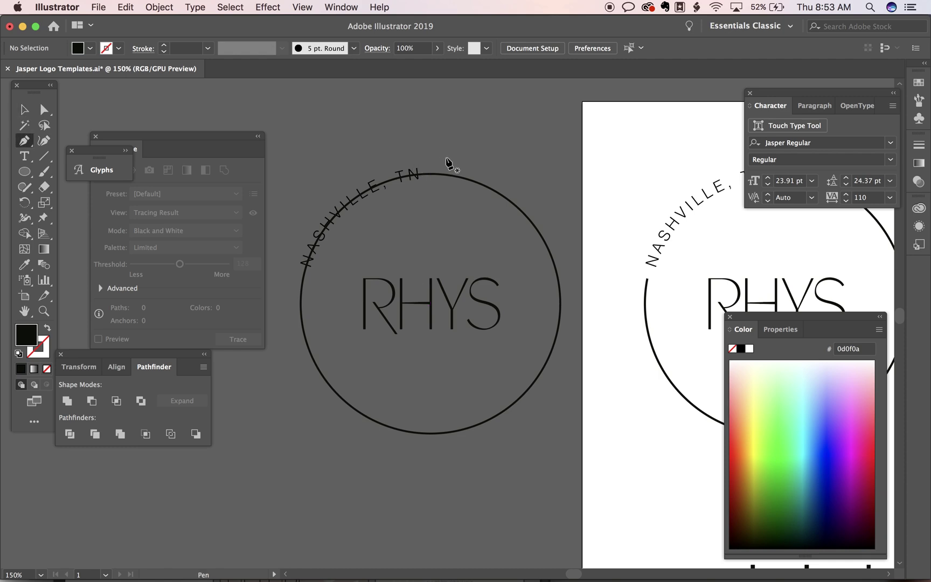
{"action": "left_click", "coordinate": [441, 156]}
{"action": "left_click", "coordinate": [436, 191]}
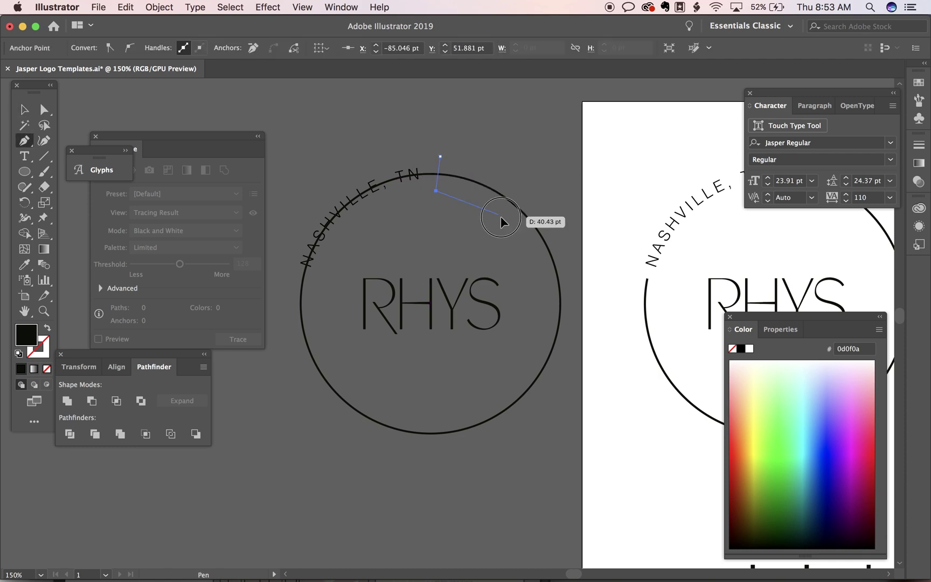
{"action": "left_click", "coordinate": [500, 217]}
{"action": "left_click", "coordinate": [532, 271]}
{"action": "left_click", "coordinate": [540, 323]}
{"action": "left_click", "coordinate": [532, 361]}
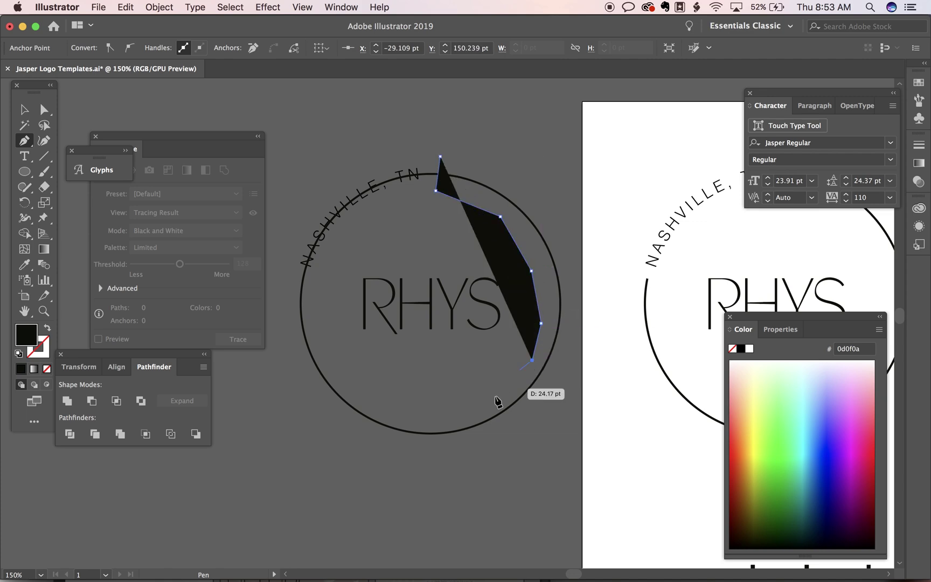
{"action": "left_click", "coordinate": [494, 396]}
{"action": "left_click", "coordinate": [447, 413]}
{"action": "left_click", "coordinate": [374, 413]}
{"action": "left_click", "coordinate": [339, 383]}
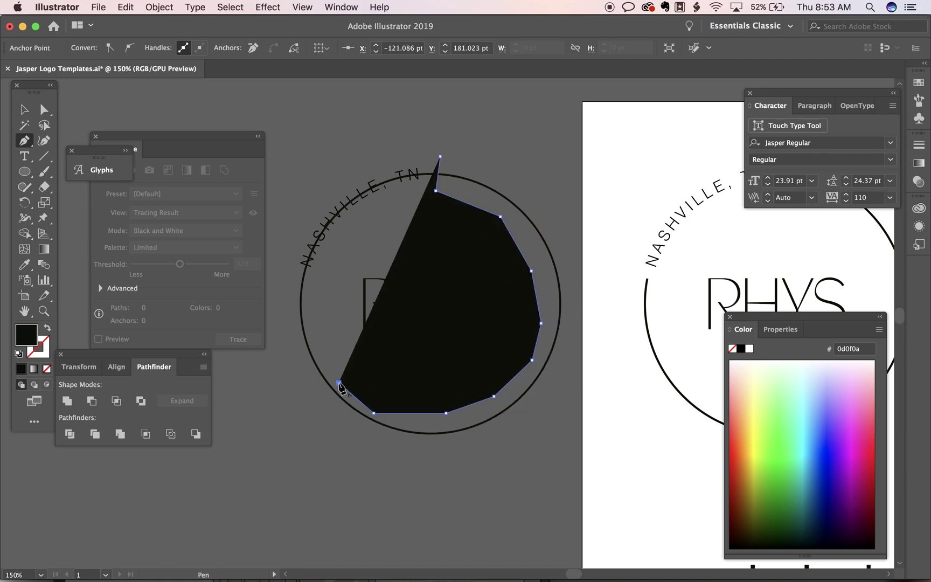
{"action": "left_click", "coordinate": [319, 335]}
{"action": "left_click", "coordinate": [310, 279]}
{"action": "left_click", "coordinate": [287, 273]}
{"action": "left_click", "coordinate": [286, 351]}
{"action": "left_click", "coordinate": [339, 432]}
{"action": "left_click", "coordinate": [430, 459]}
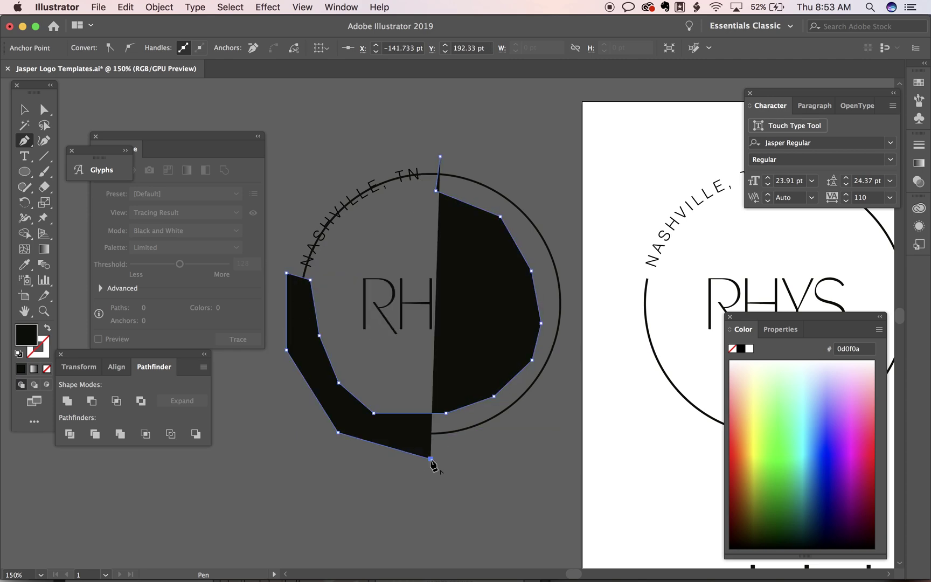
{"action": "left_click", "coordinate": [517, 429]}
{"action": "left_click", "coordinate": [564, 380]}
{"action": "left_click", "coordinate": [577, 349]}
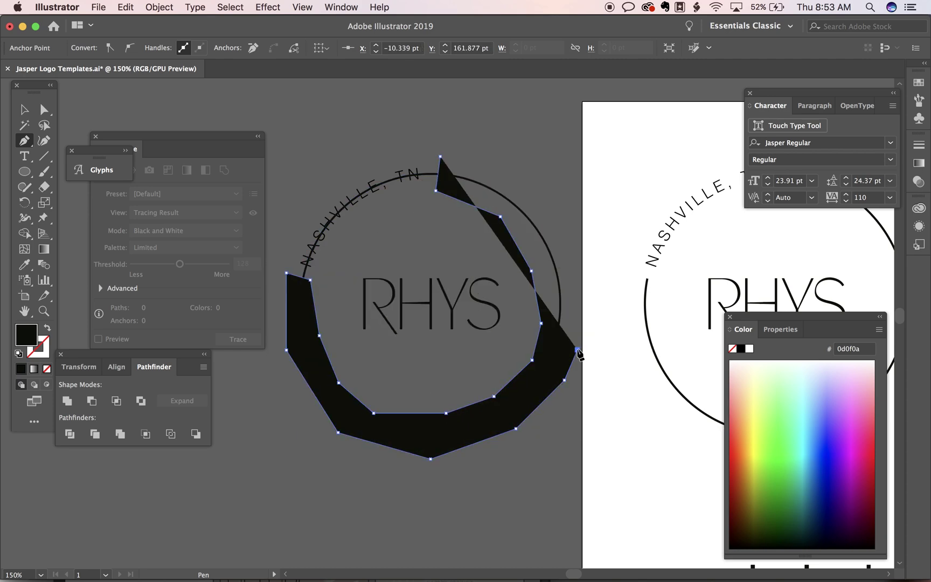
{"action": "left_click", "coordinate": [581, 288]}
{"action": "left_click", "coordinate": [576, 230]}
{"action": "left_click", "coordinate": [545, 197]}
{"action": "left_click", "coordinate": [483, 157]}
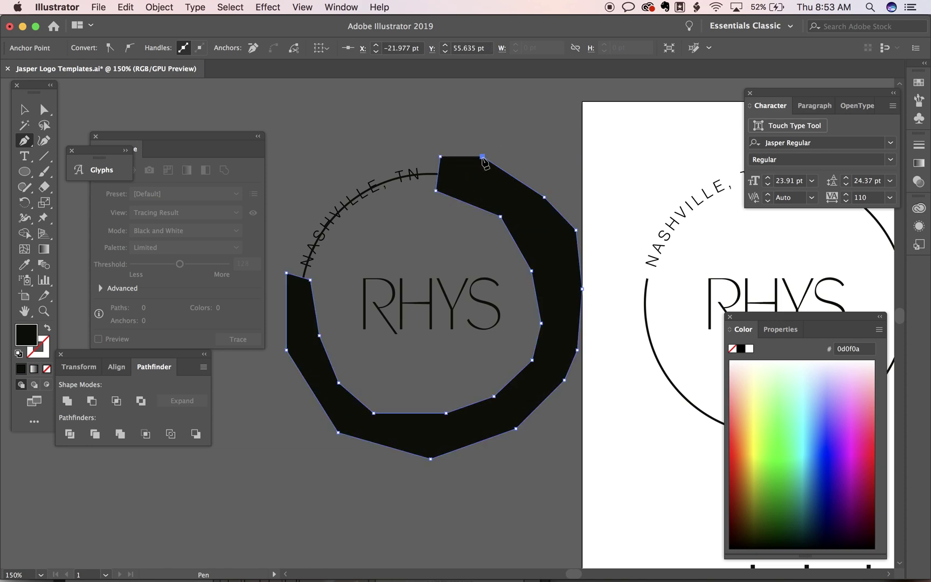
{"action": "left_click", "coordinate": [441, 156]}
{"action": "key", "text": "v"}
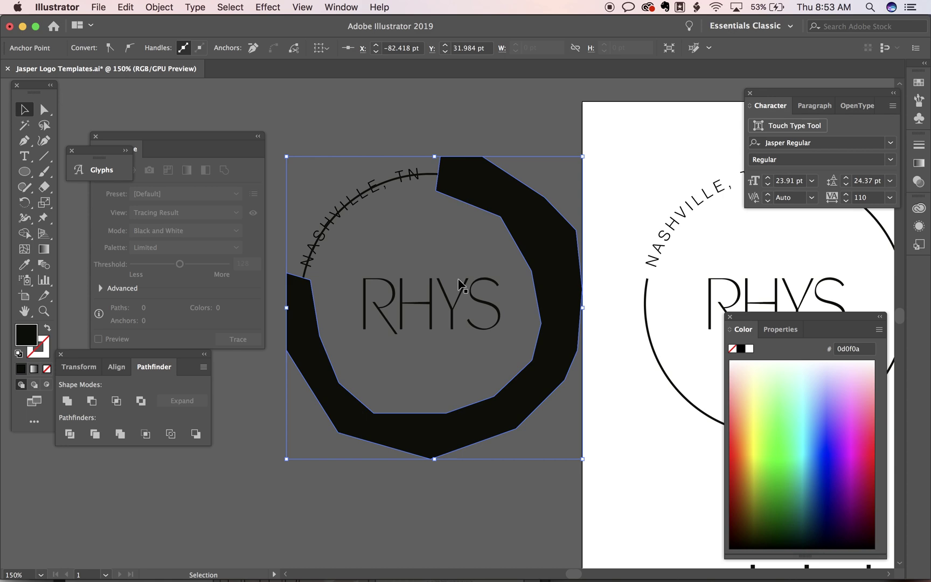
Step: Look up "clip" in the help search and make a clipping mask from the drawn shape and the circle
{"action": "left_click", "coordinate": [434, 178], "text": "shift"}
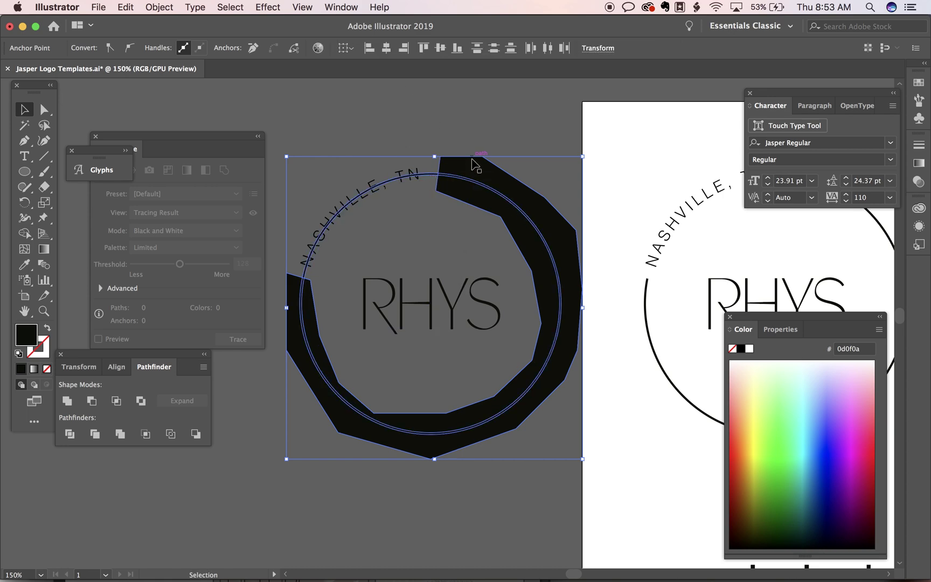
{"action": "right_click", "coordinate": [464, 177]}
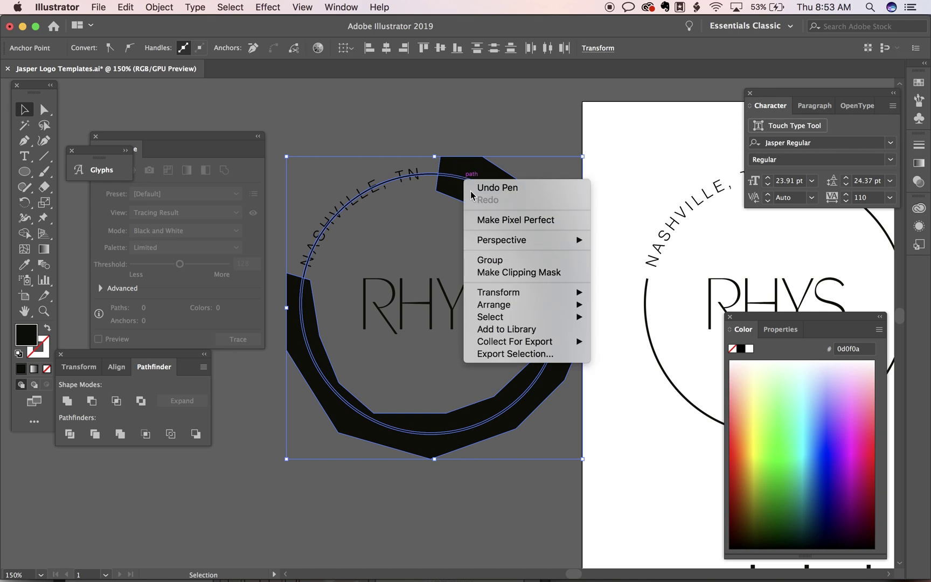
{"action": "left_click", "coordinate": [519, 277]}
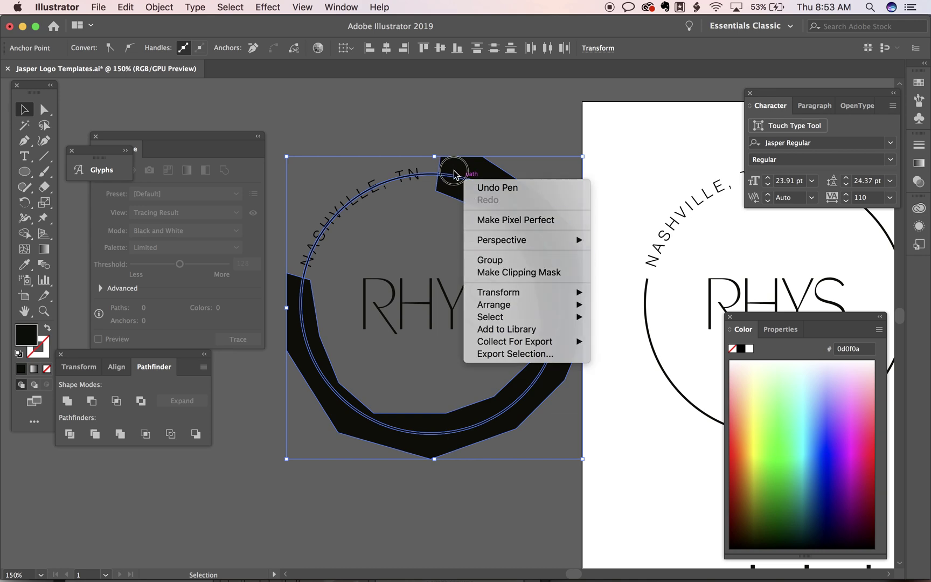
{"action": "left_click", "coordinate": [380, 7]}
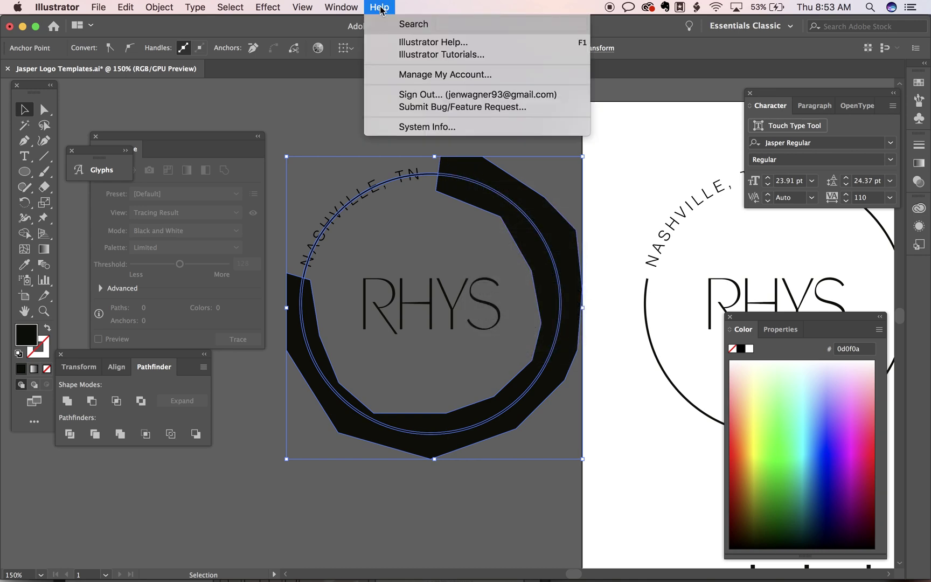
{"action": "type", "text": "clip"}
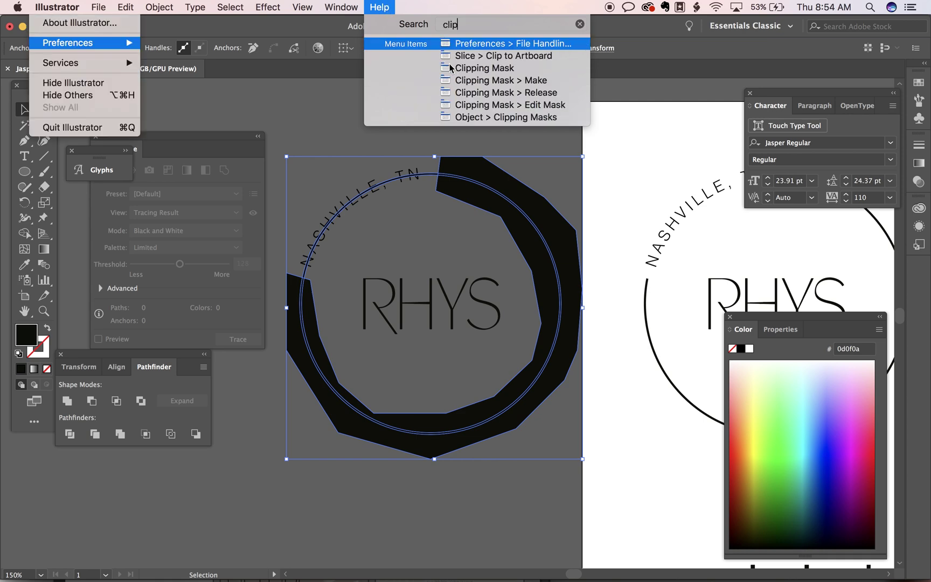
{"action": "mouse_move", "coordinate": [471, 82]}
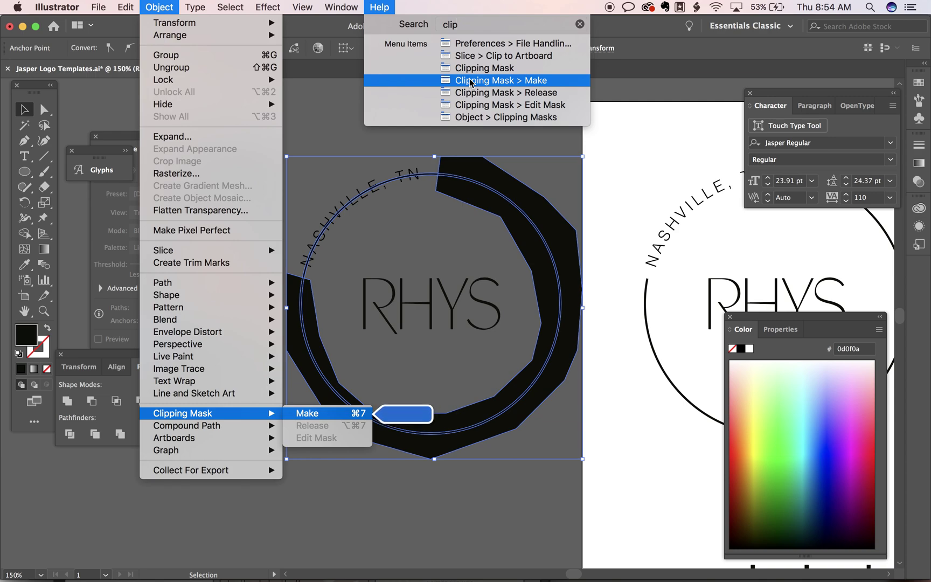
{"action": "left_click", "coordinate": [516, 209]}
{"action": "right_click", "coordinate": [517, 199]}
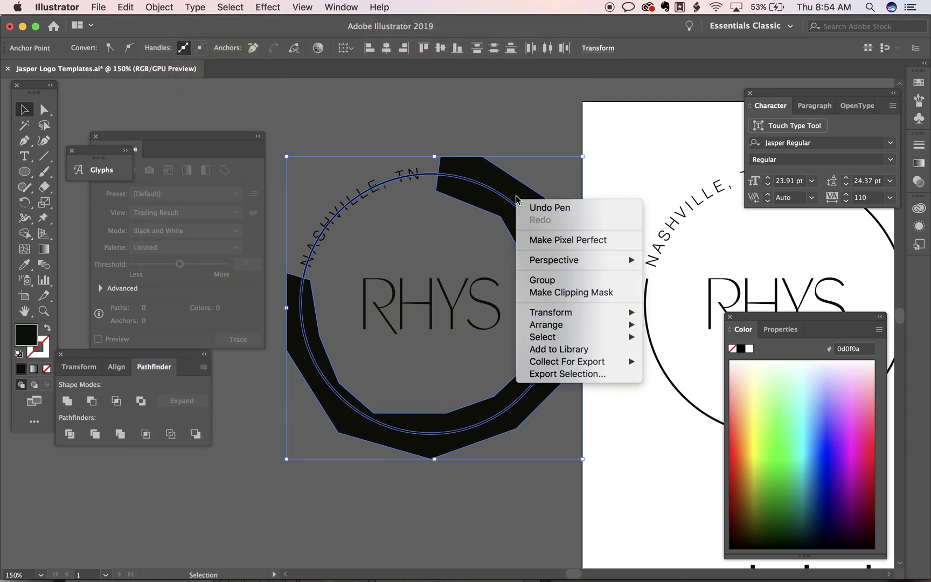
{"action": "left_click", "coordinate": [543, 293]}
{"action": "left_click", "coordinate": [504, 141]}
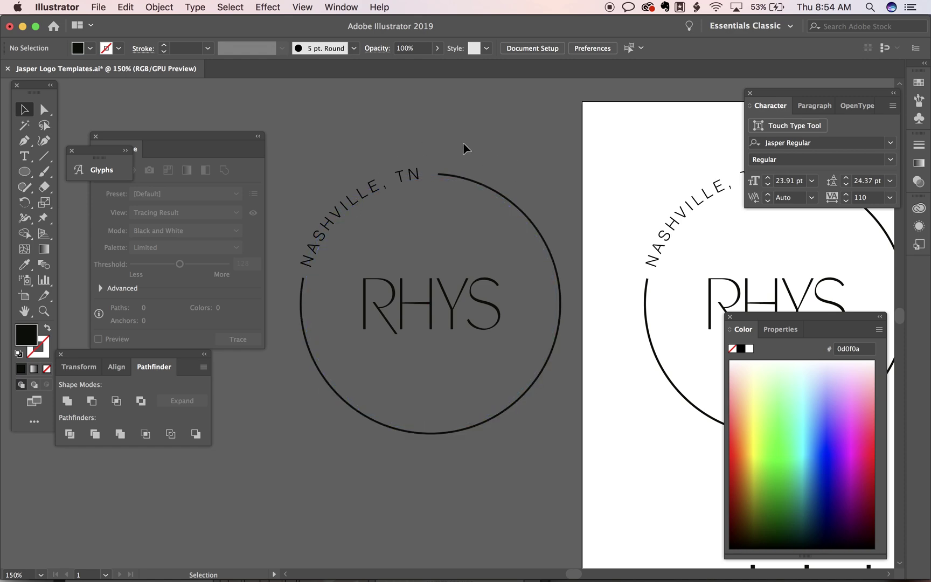
Step: Release the clipping mask on the off-artboard RHYS logo and delete the leftover mask shape
{"action": "left_click", "coordinate": [492, 187]}
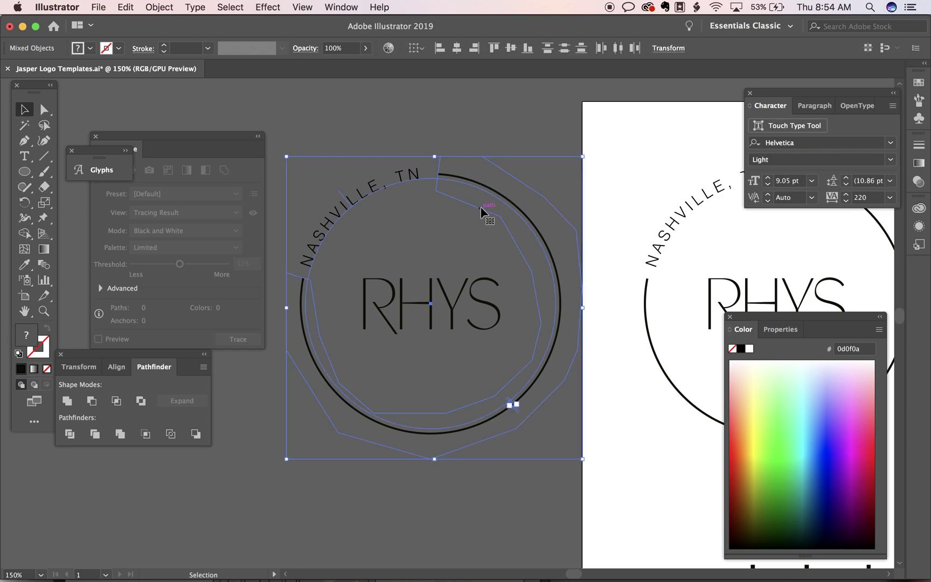
{"action": "left_click", "coordinate": [160, 7]}
{"action": "mouse_move", "coordinate": [212, 371]}
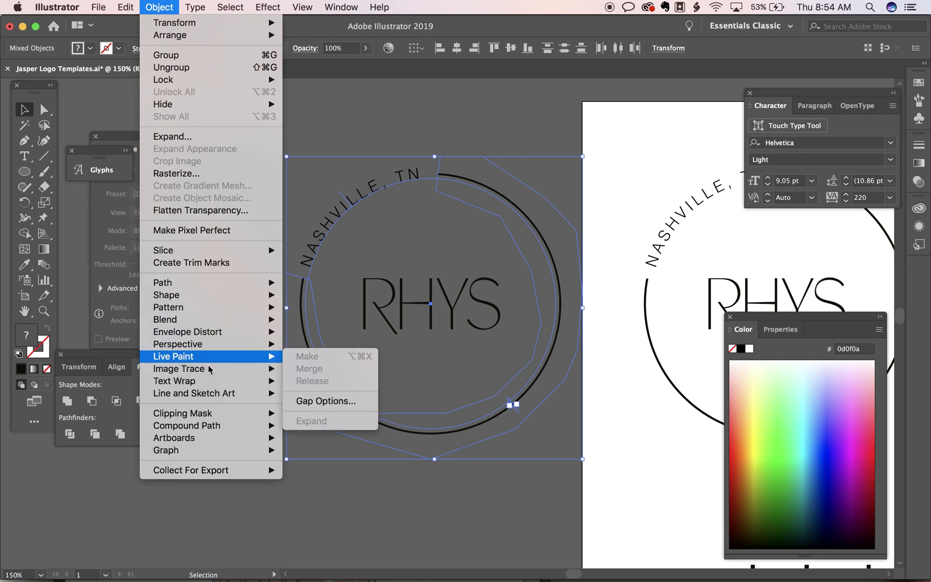
{"action": "mouse_move", "coordinate": [218, 413]}
{"action": "left_click", "coordinate": [311, 425]}
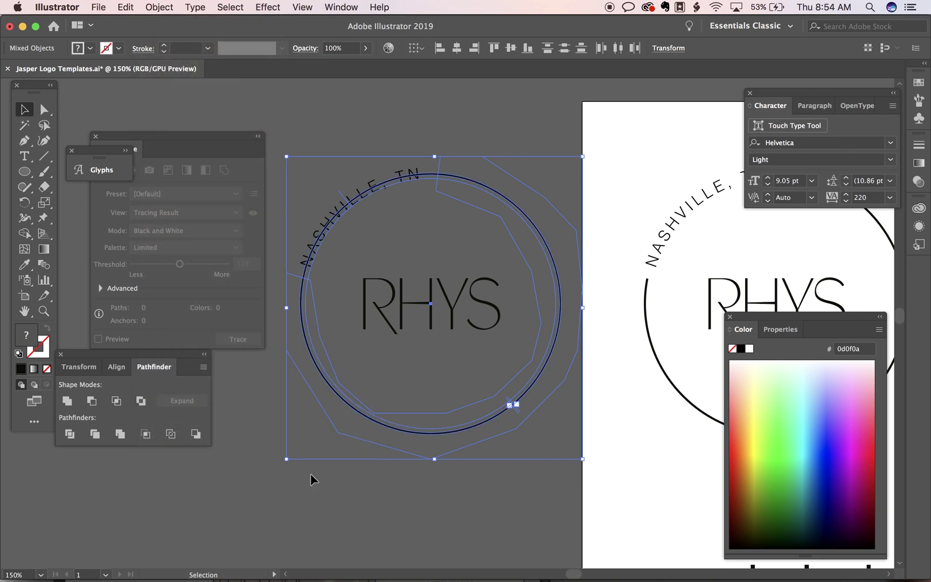
{"action": "left_click", "coordinate": [310, 474]}
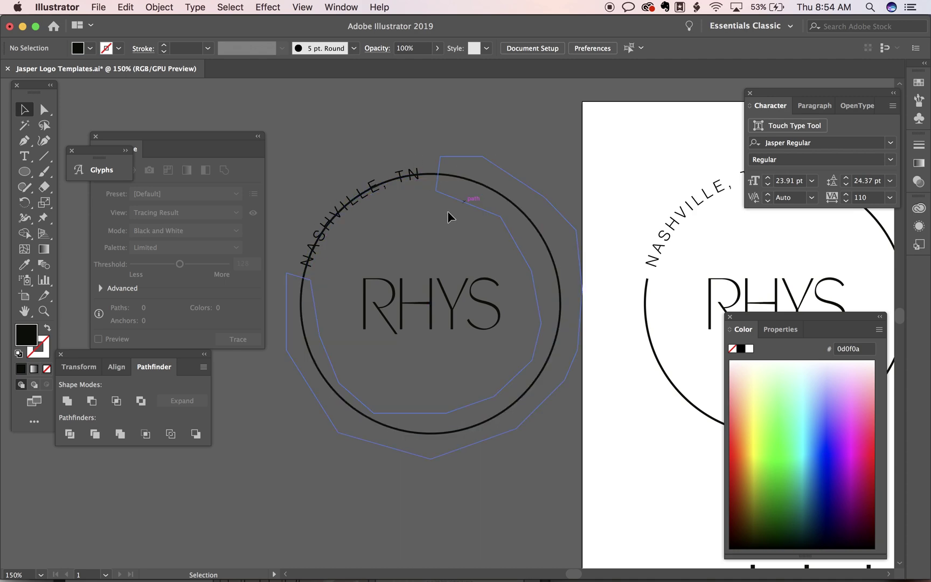
{"action": "left_click", "coordinate": [490, 203]}
{"action": "left_click", "coordinate": [534, 173]}
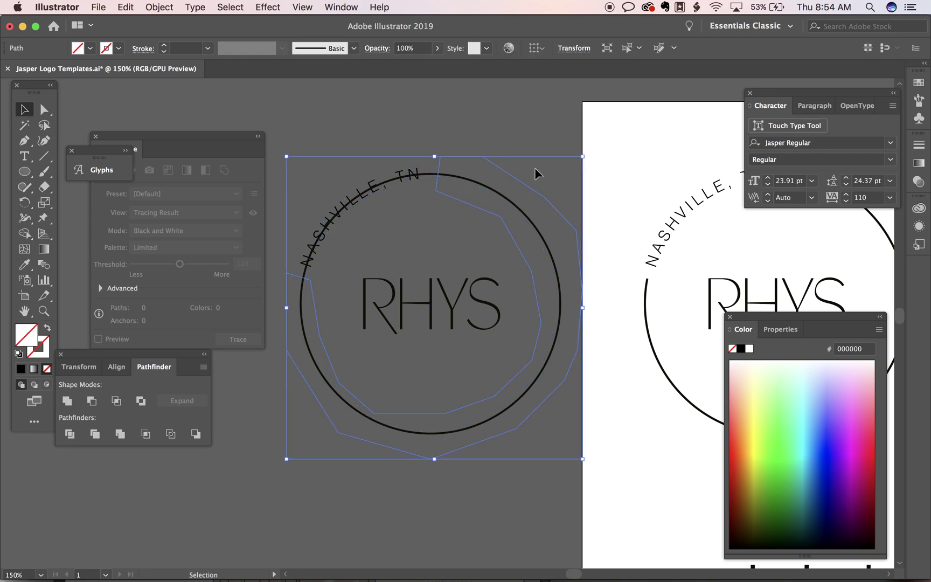
{"action": "key", "text": "Delete"}
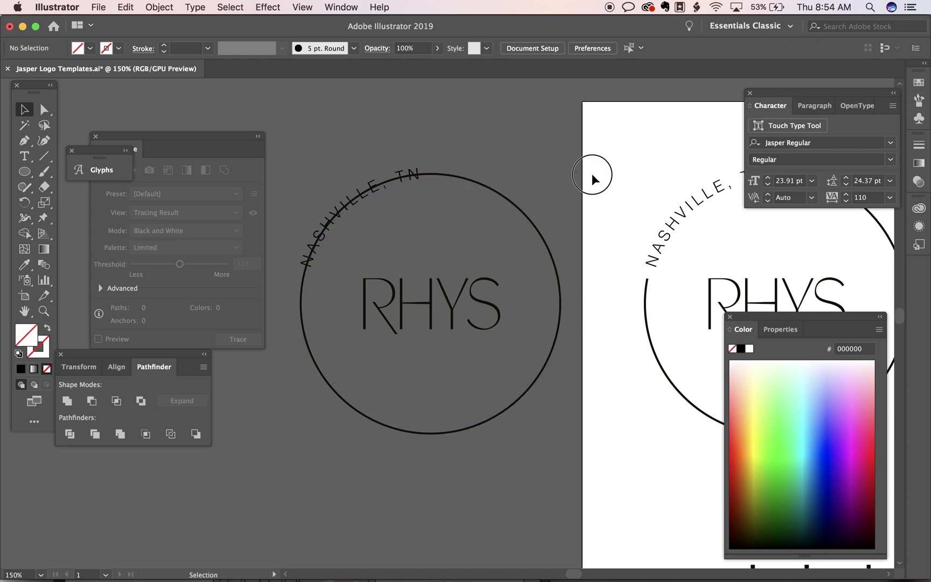
Step: Examine the other logo templates on the artboard, from RHYS and BODY+SOUL down to 29PRINCE and RC
{"action": "key", "text": "super+minus"}
{"action": "key", "text": "super+minus"}
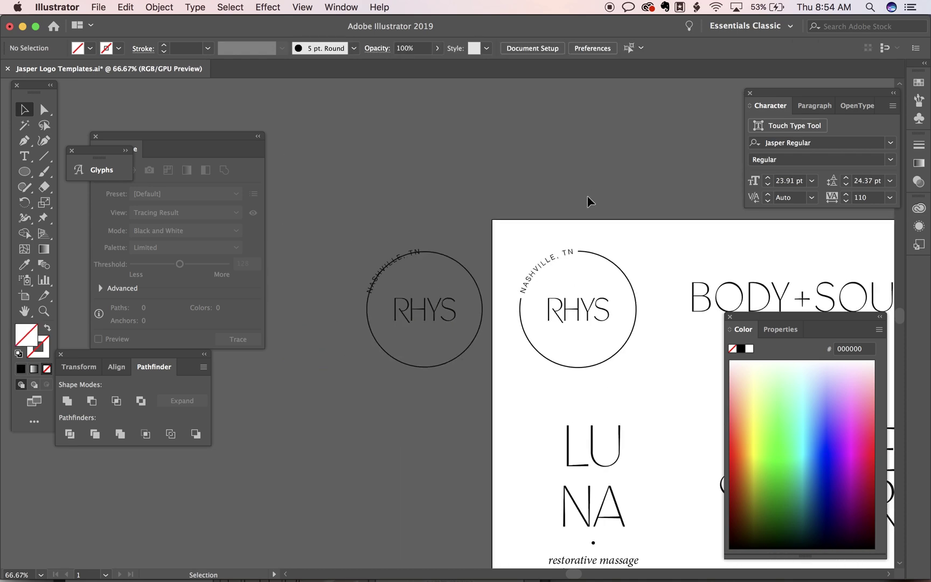
{"action": "scroll", "coordinate": [588, 201], "scroll_direction": "down", "scroll_amount": 10}
{"action": "scroll", "coordinate": [589, 201], "scroll_direction": "right", "scroll_amount": 10}
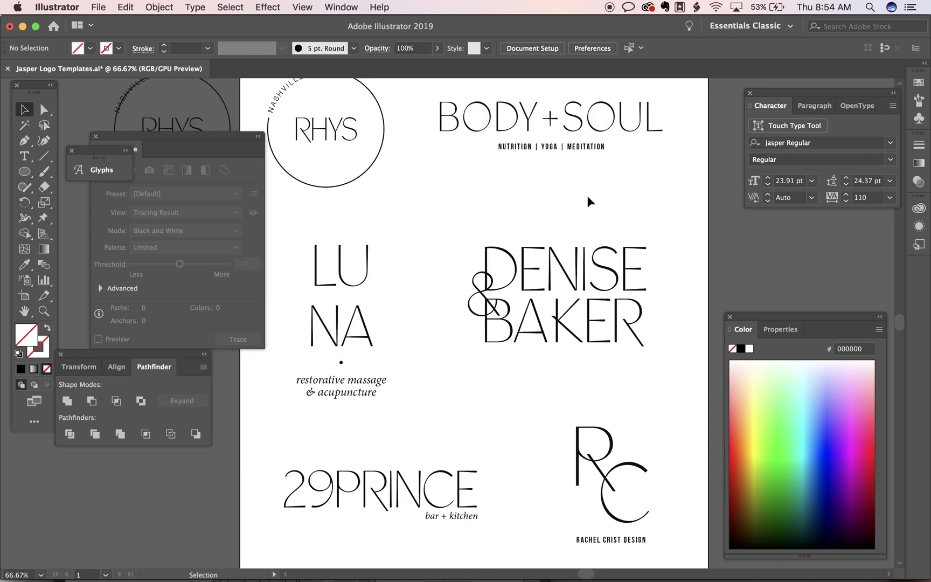
{"action": "scroll", "coordinate": [589, 201], "scroll_direction": "down", "scroll_amount": 3}
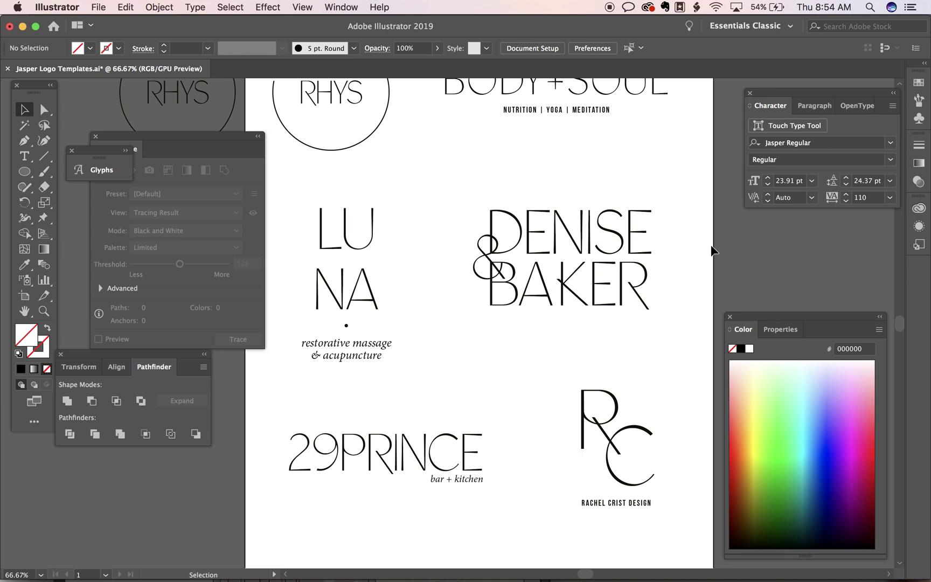
{"action": "scroll", "coordinate": [712, 251], "scroll_direction": "up", "scroll_amount": 3}
{"action": "scroll", "coordinate": [713, 251], "scroll_direction": "right", "scroll_amount": 2}
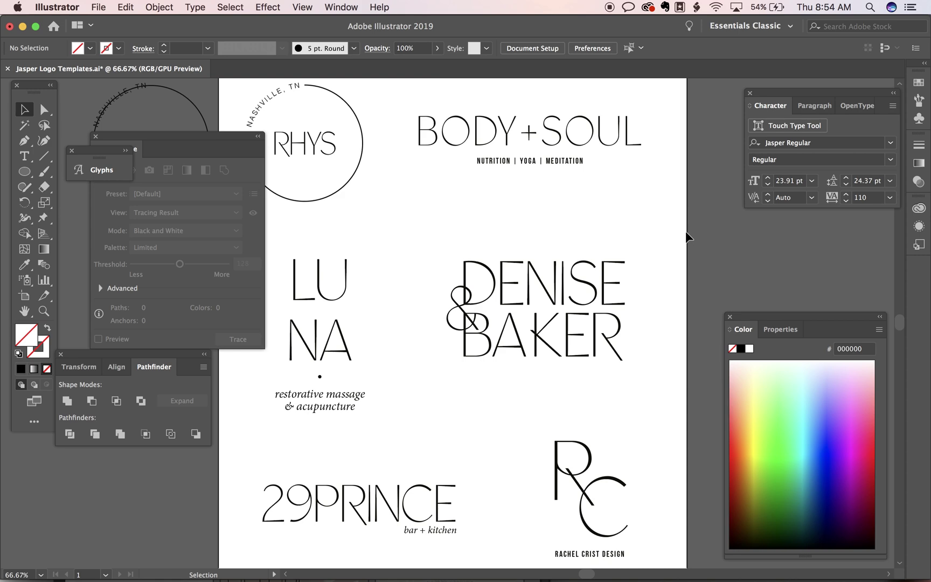
{"action": "scroll", "coordinate": [692, 240], "scroll_direction": "up", "scroll_amount": 1}
{"action": "scroll", "coordinate": [693, 240], "scroll_direction": "left", "scroll_amount": 1}
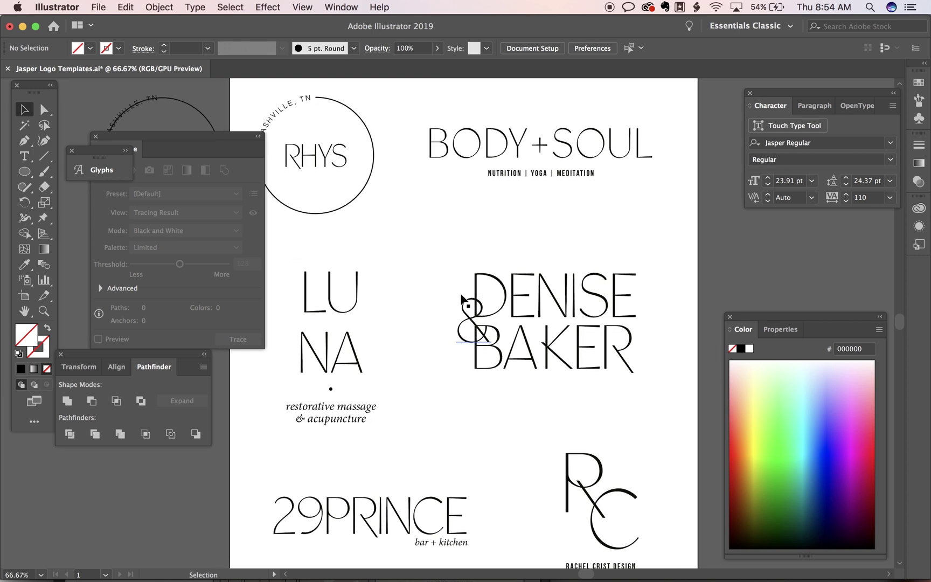
Step: Switch to Photoshop and try editing the BODY+SOUL title and its tagline with the Type tool, leaving the Body + Soul group collapsed
{"action": "key", "text": "super+Tab"}
{"action": "key", "text": "super+Tab"}
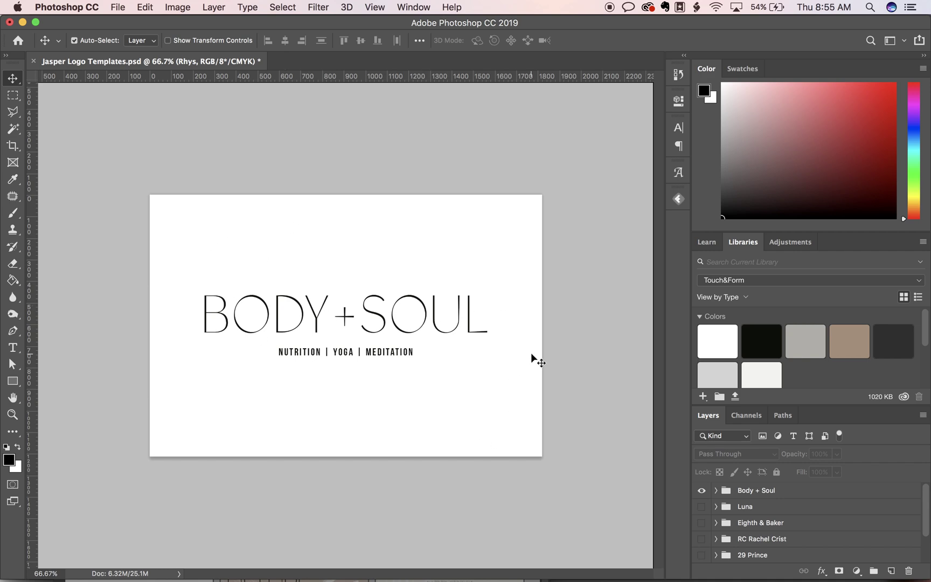
{"action": "key", "text": "t"}
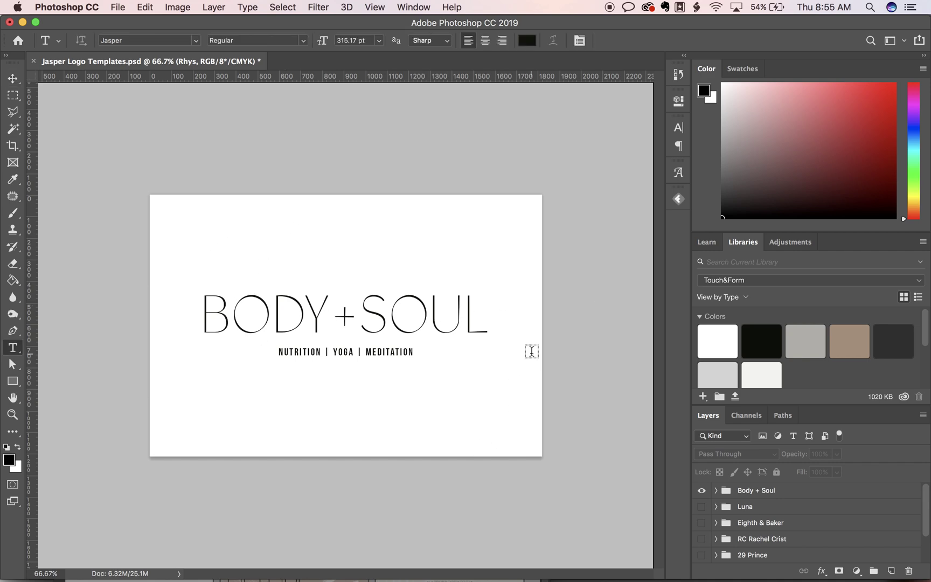
{"action": "left_click", "coordinate": [359, 312]}
{"action": "left_click", "coordinate": [624, 46]}
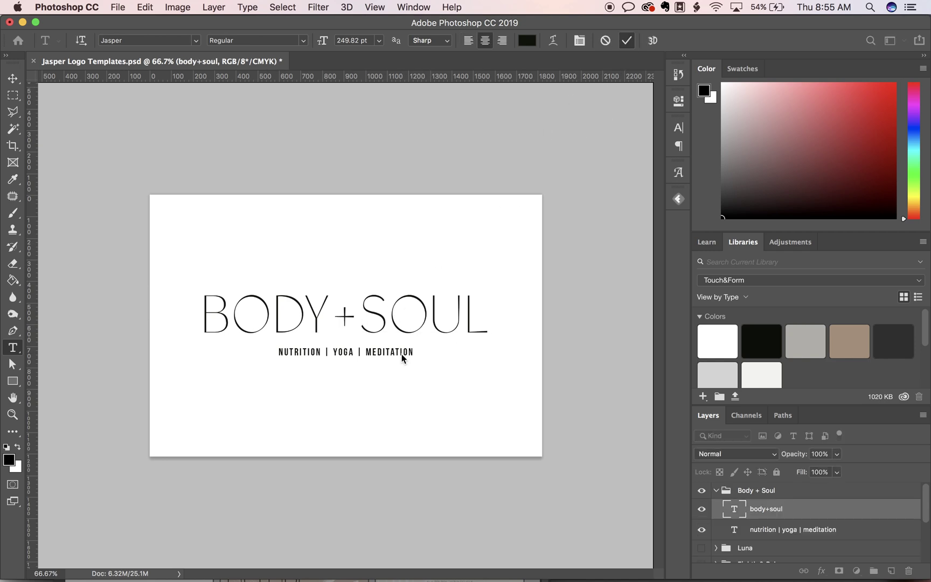
{"action": "left_click", "coordinate": [376, 356]}
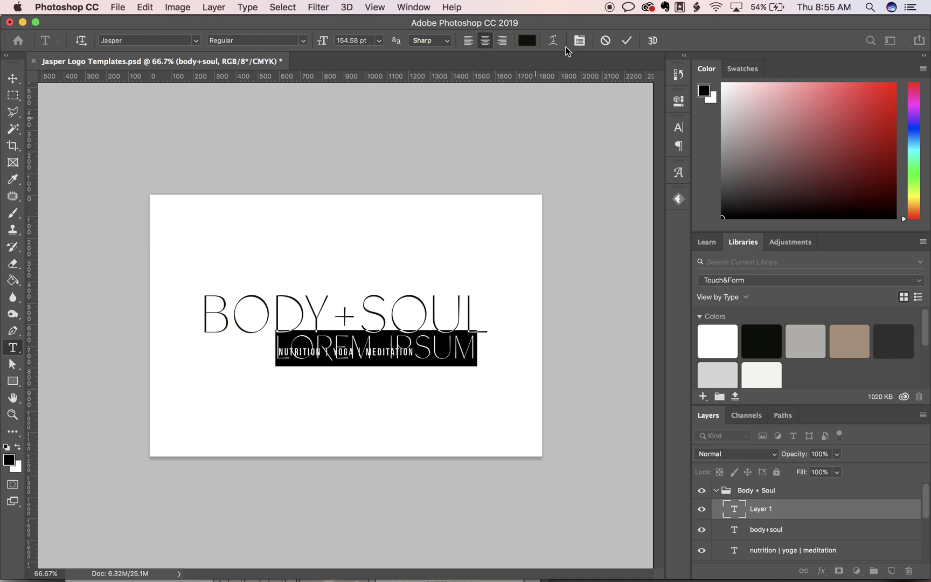
{"action": "left_click", "coordinate": [605, 40]}
{"action": "left_click", "coordinate": [716, 490]}
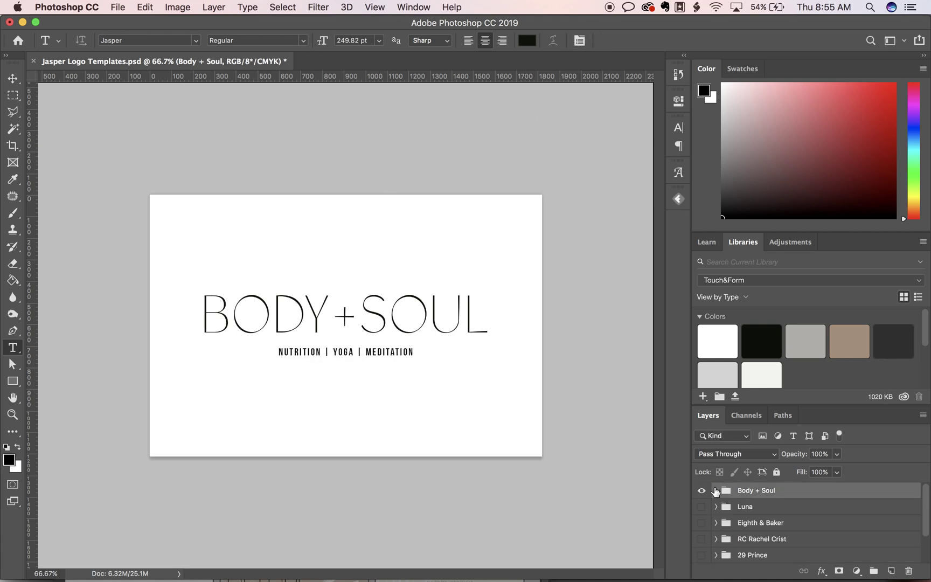
Step: Show the Rhys group in place of the Body + Soul group and expand it down to the masked circle layer
{"action": "left_click", "coordinate": [702, 491]}
{"action": "scroll", "coordinate": [703, 506], "scroll_direction": "down", "scroll_amount": 2}
{"action": "left_click", "coordinate": [701, 534]}
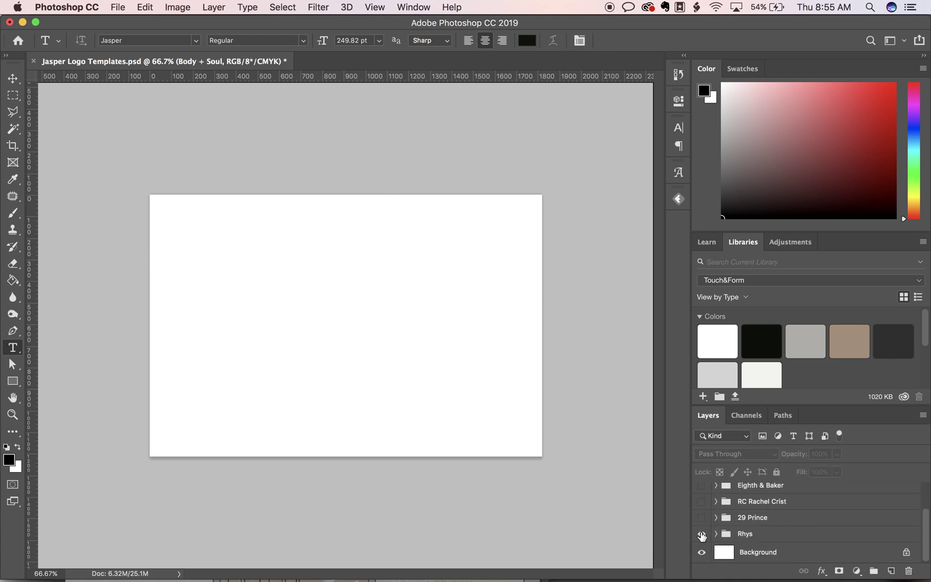
{"action": "key", "text": "super+0"}
{"action": "key", "text": "super+equal"}
{"action": "key", "text": "super+equal"}
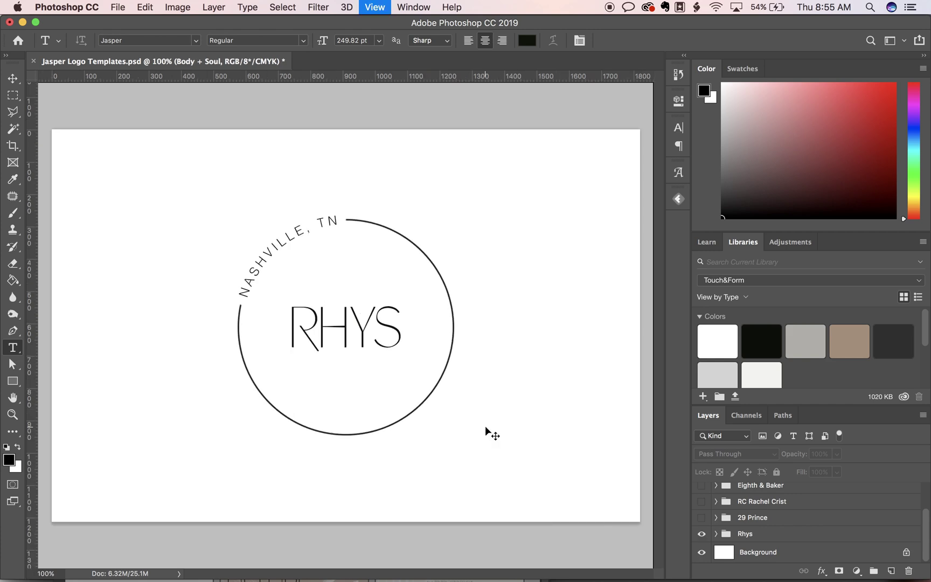
{"action": "key", "text": "super+minus"}
{"action": "left_click", "coordinate": [716, 533]}
{"action": "scroll", "coordinate": [760, 534], "scroll_direction": "down", "scroll_amount": 1}
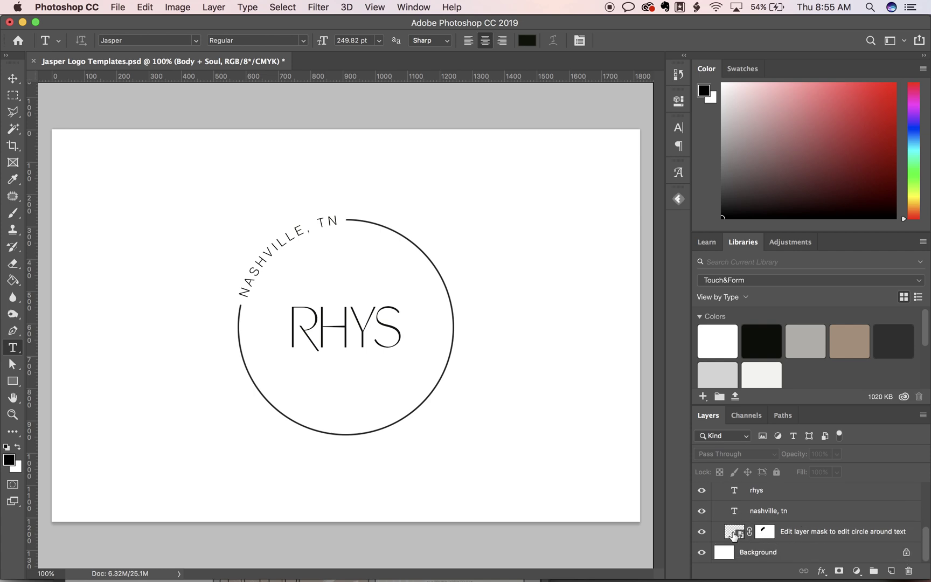
Step: Target the layer mask of the circle layer in the Rhys group with the Brush tool
{"action": "left_click", "coordinate": [732, 534]}
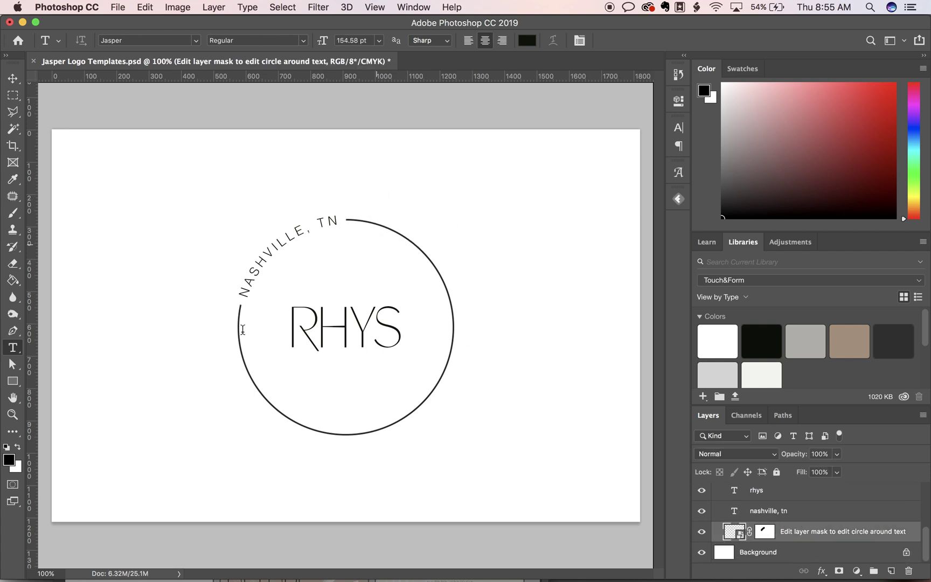
{"action": "key", "text": "b"}
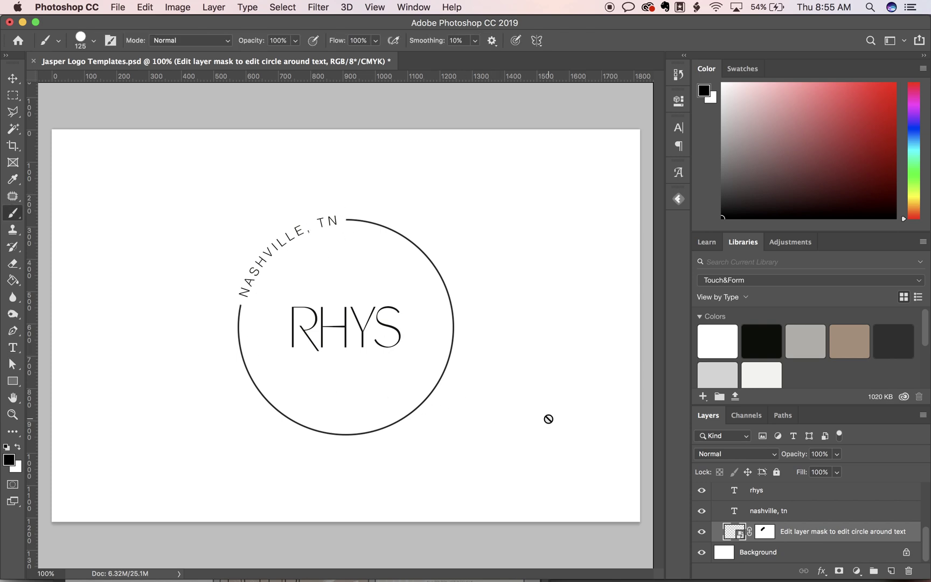
{"action": "left_click", "coordinate": [767, 533]}
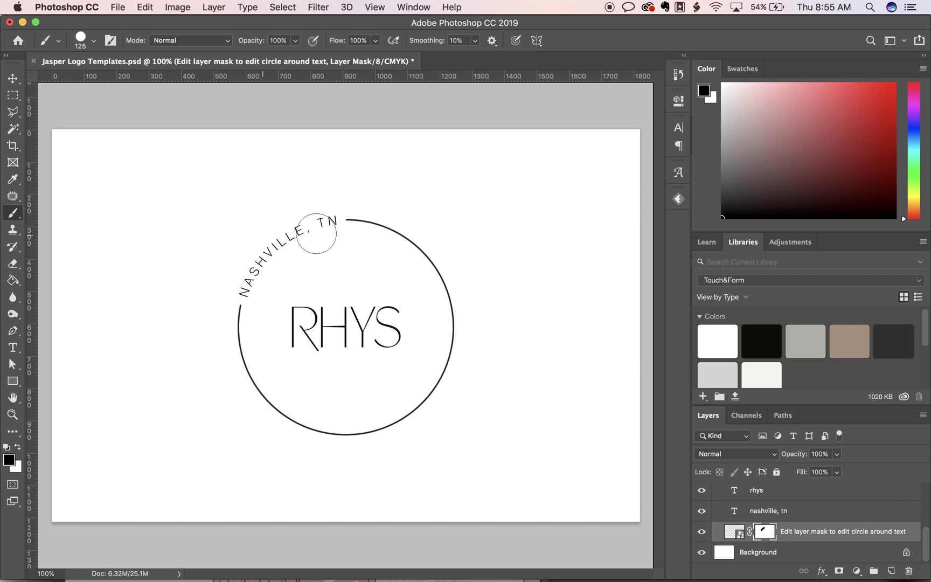
Step: Try painting black on the circle's layer mask across its lower part, and undo the stroke
{"action": "mouse_move", "coordinate": [234, 329]}
{"action": "left_mouse_down"}
{"action": "mouse_move", "coordinate": [323, 430]}
{"action": "mouse_move", "coordinate": [433, 393]}
{"action": "mouse_move", "coordinate": [448, 378]}
{"action": "left_mouse_up"}
{"action": "key", "text": "super+z"}
{"action": "key", "text": "x"}
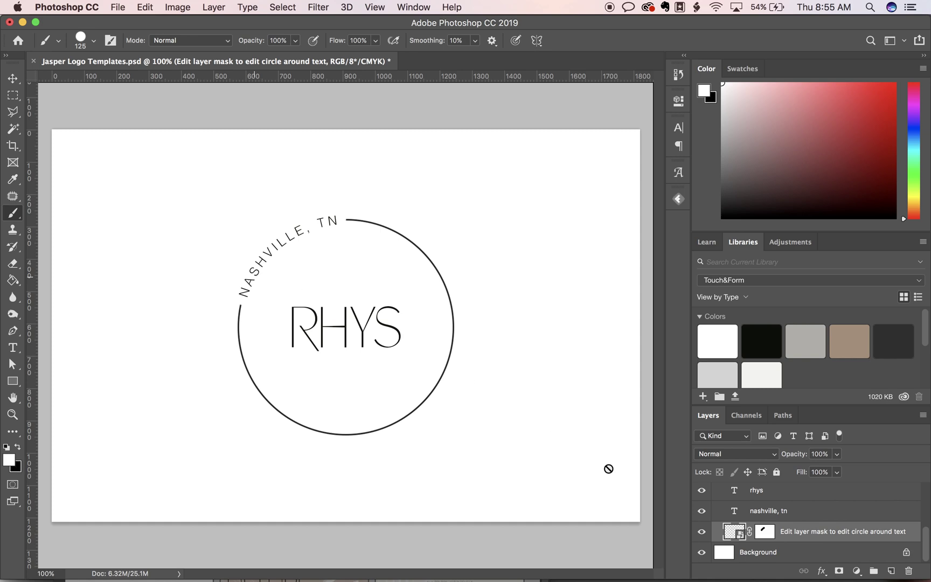
Step: Paint the circle's layer mask white behind the NASHVILLE, TN text to restore the arc, and black to reopen the gap
{"action": "left_click", "coordinate": [764, 531]}
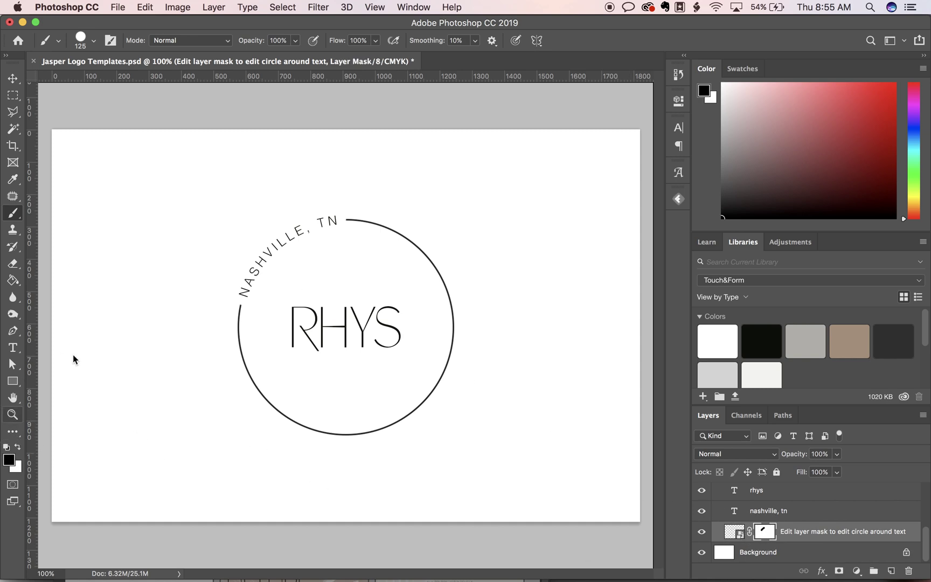
{"action": "key", "text": "x"}
{"action": "mouse_move", "coordinate": [243, 281]}
{"action": "left_mouse_down"}
{"action": "mouse_move", "coordinate": [266, 256]}
{"action": "mouse_move", "coordinate": [316, 226]}
{"action": "mouse_move", "coordinate": [345, 219]}
{"action": "left_mouse_up"}
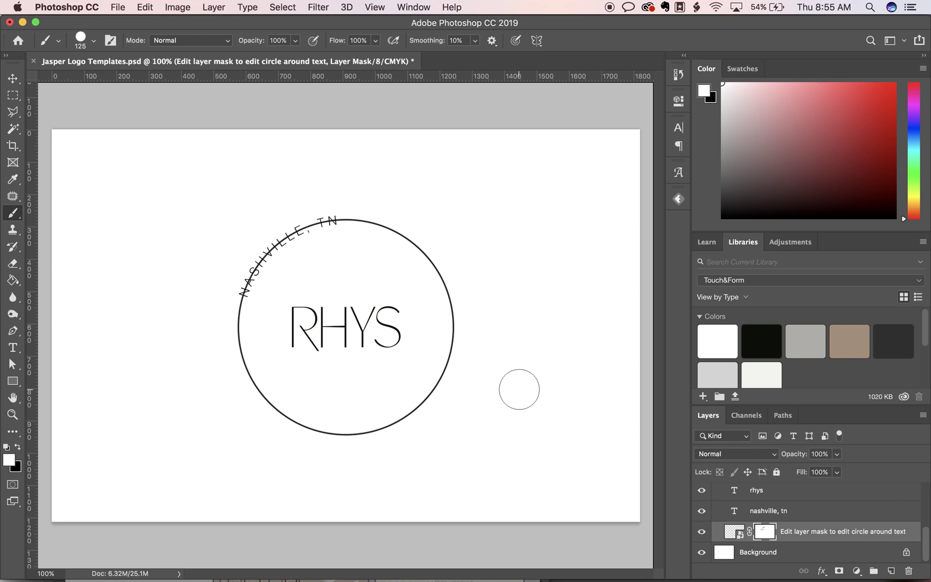
{"action": "key", "text": "x"}
{"action": "mouse_move", "coordinate": [324, 221]}
{"action": "left_mouse_down"}
{"action": "mouse_move", "coordinate": [276, 248]}
{"action": "mouse_move", "coordinate": [244, 286]}
{"action": "left_mouse_up"}
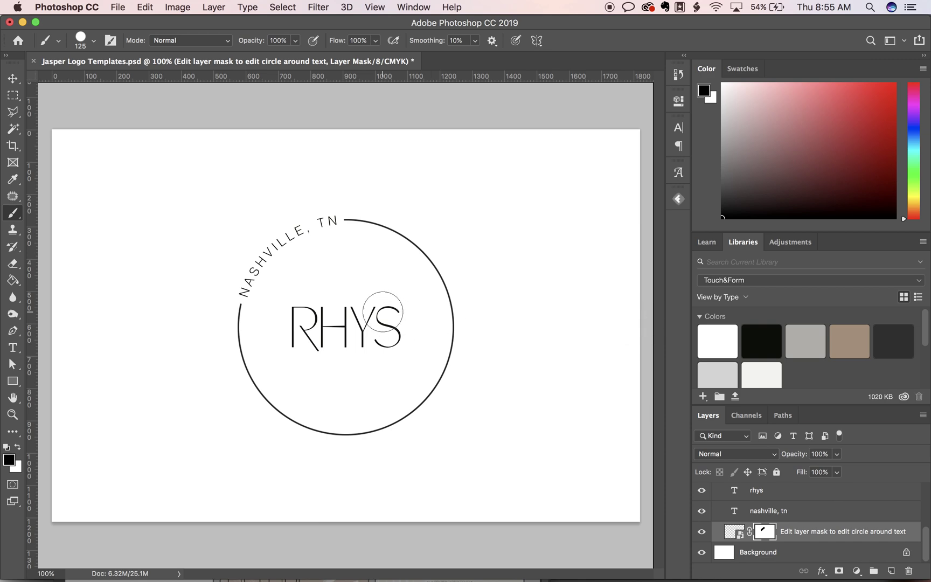
Step: Check the RHYS logo on transparency by hiding the Background layer and showing it again
{"action": "key", "text": "v"}
{"action": "scroll", "coordinate": [794, 510], "scroll_direction": "up", "scroll_amount": 10}
{"action": "scroll", "coordinate": [794, 511], "scroll_direction": "down", "scroll_amount": 10}
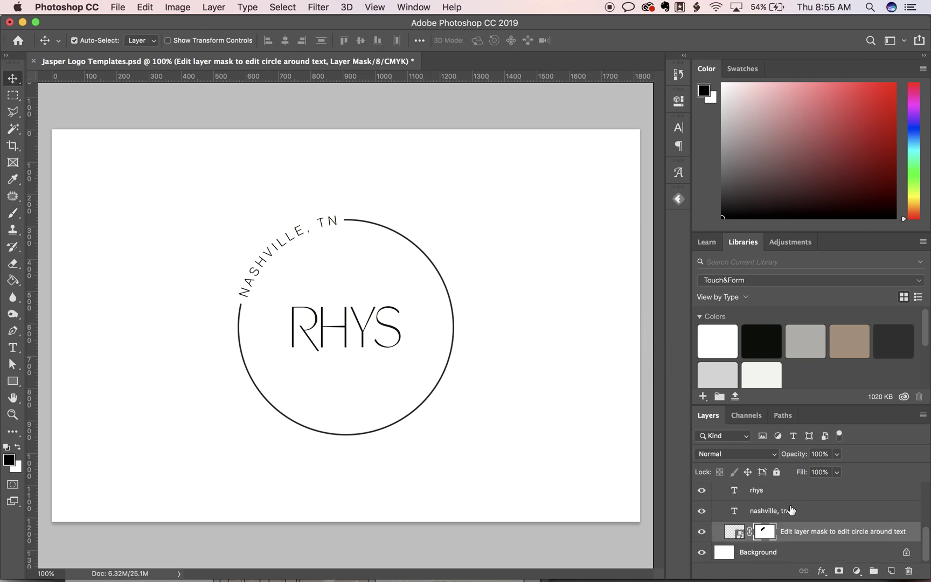
{"action": "key", "text": "super+minus"}
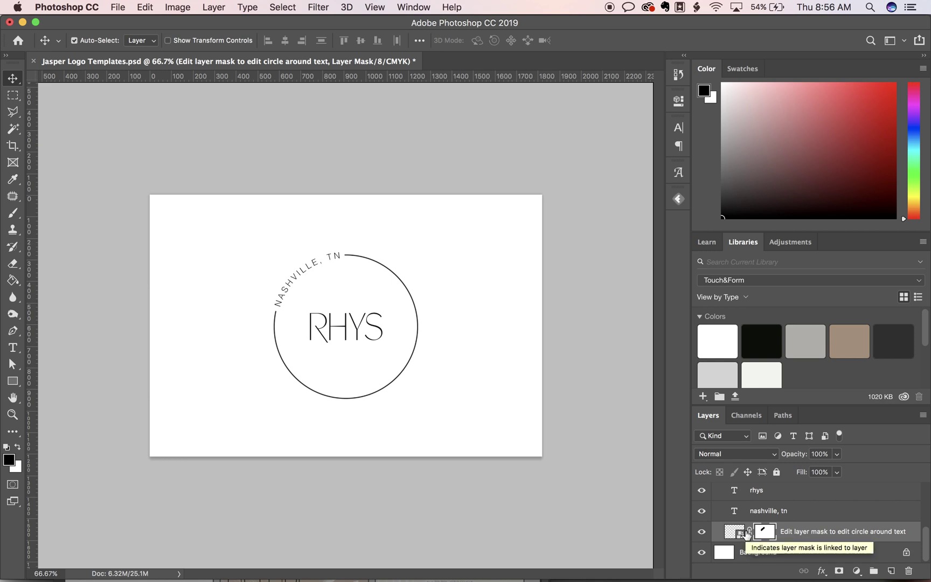
{"action": "left_click", "coordinate": [702, 555]}
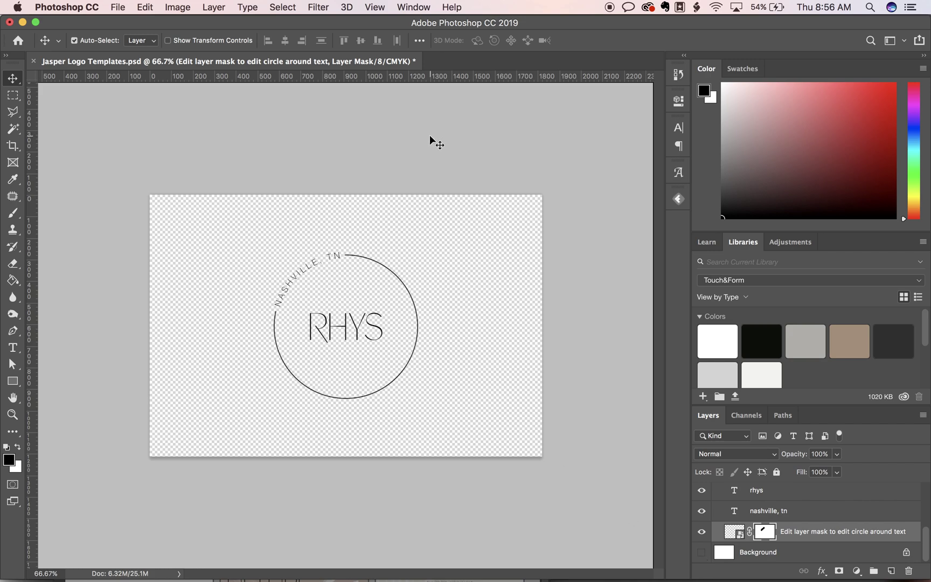
{"action": "left_click", "coordinate": [702, 552]}
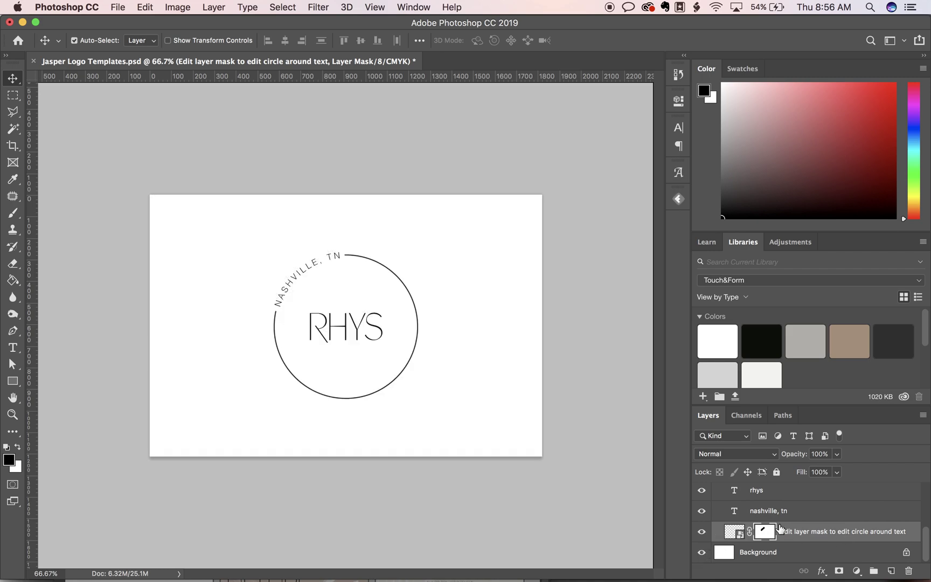
{"action": "key", "text": "super+1"}
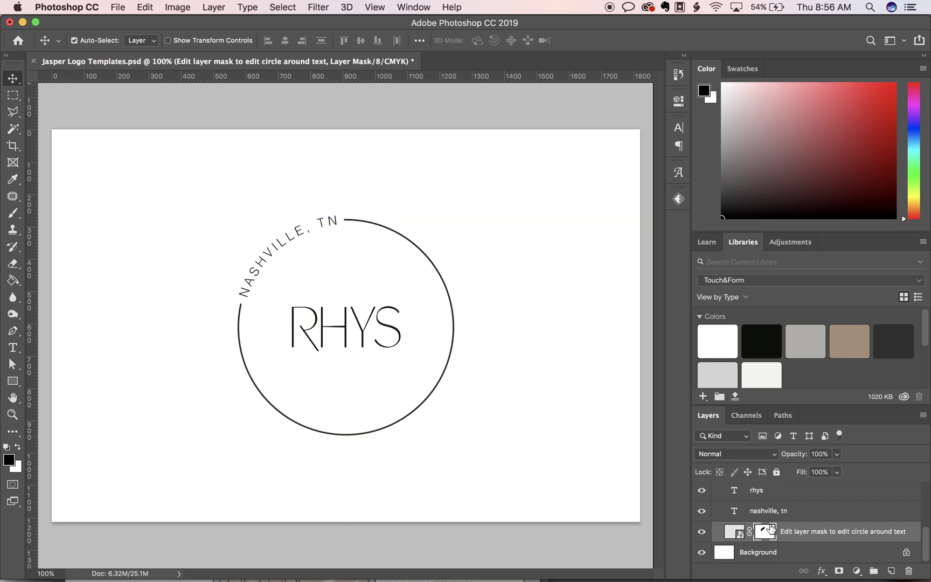
Step: Try a Color Overlay on the circle layer in several blues, ending on a light blue, and discard the layer style changes
{"action": "left_click", "coordinate": [805, 518]}
{"action": "double_click", "coordinate": [805, 525]}
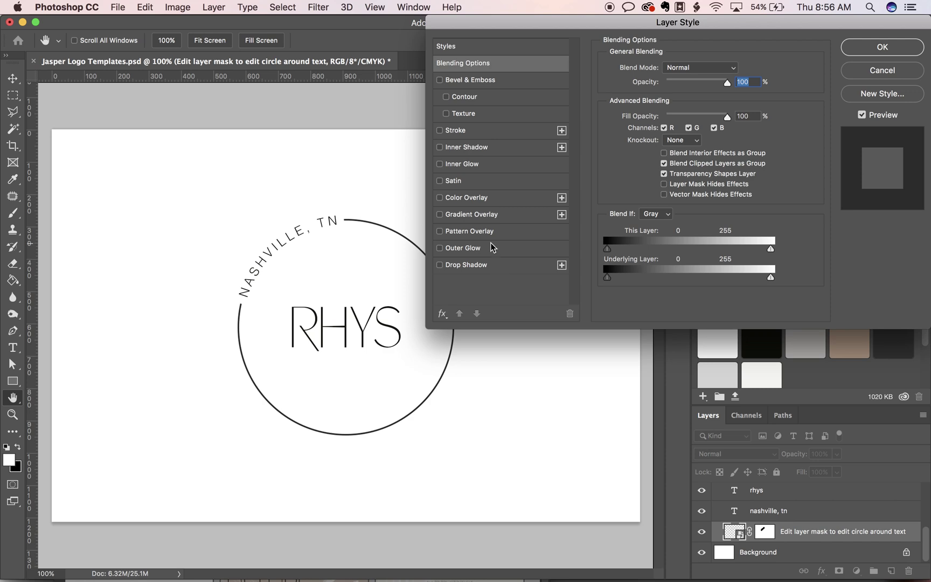
{"action": "left_click", "coordinate": [470, 198]}
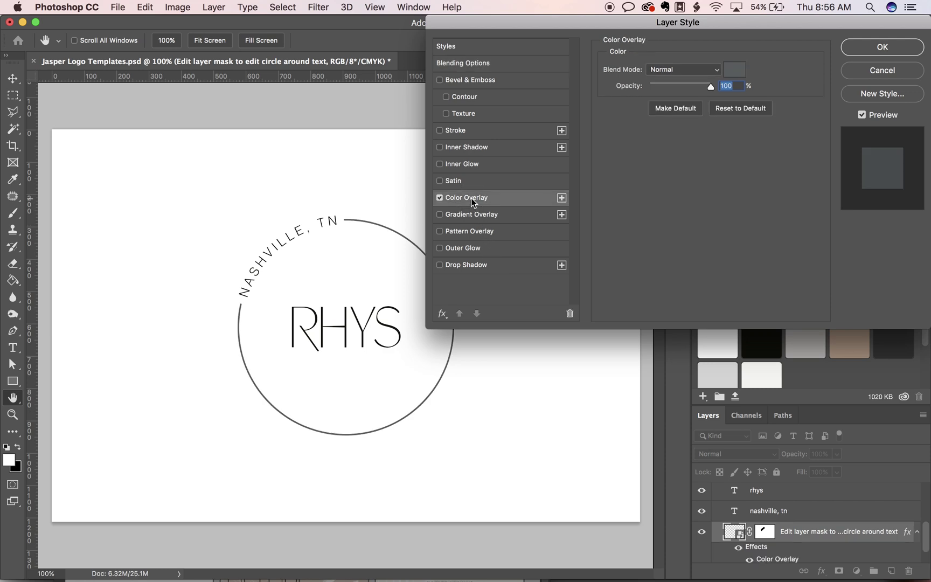
{"action": "left_click", "coordinate": [735, 70]}
{"action": "left_click", "coordinate": [747, 156]}
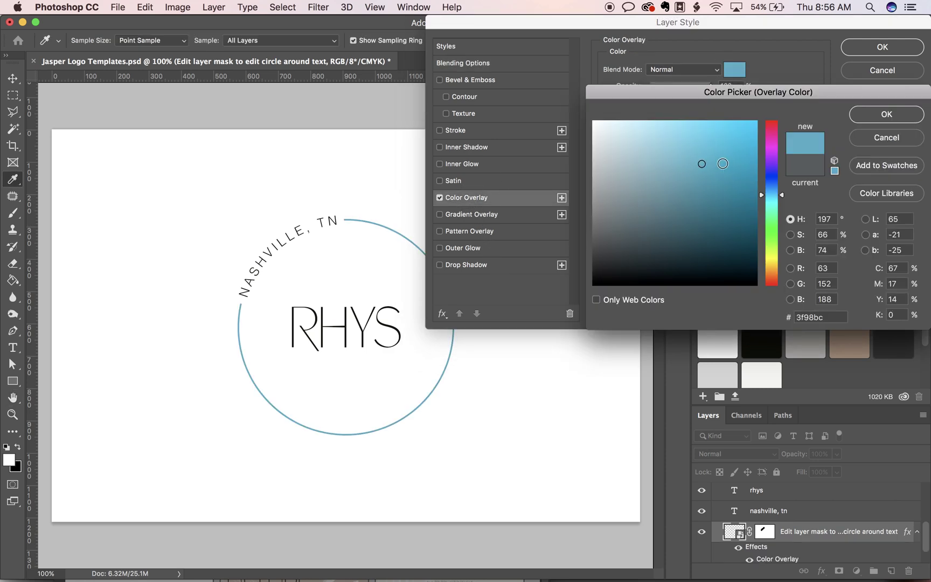
{"action": "left_click", "coordinate": [727, 217]}
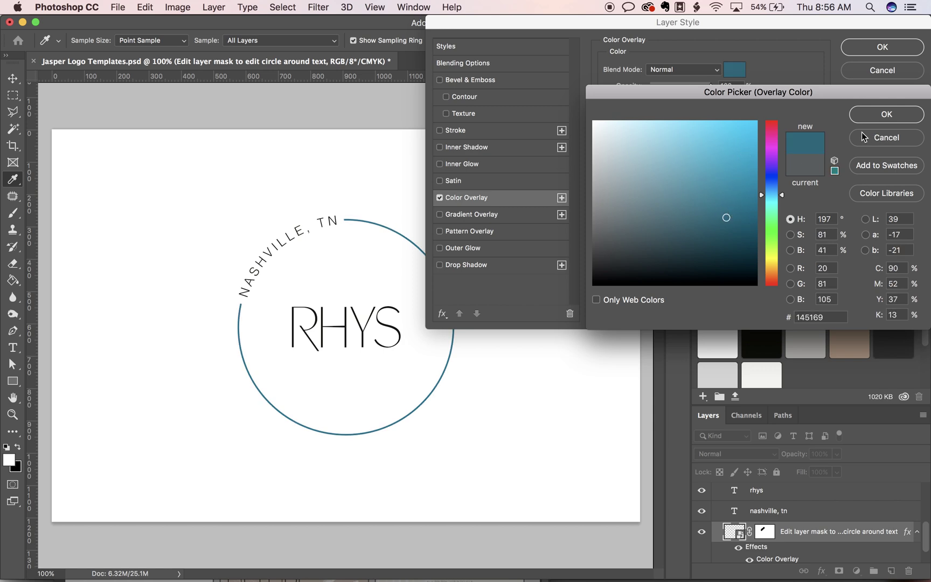
{"action": "left_click", "coordinate": [742, 128]}
{"action": "left_click", "coordinate": [872, 118]}
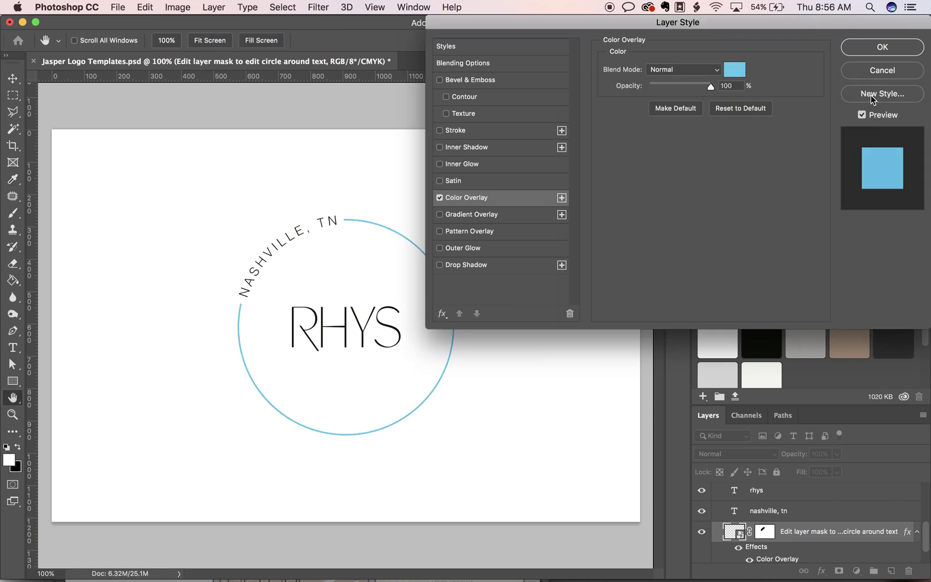
{"action": "left_click", "coordinate": [873, 73]}
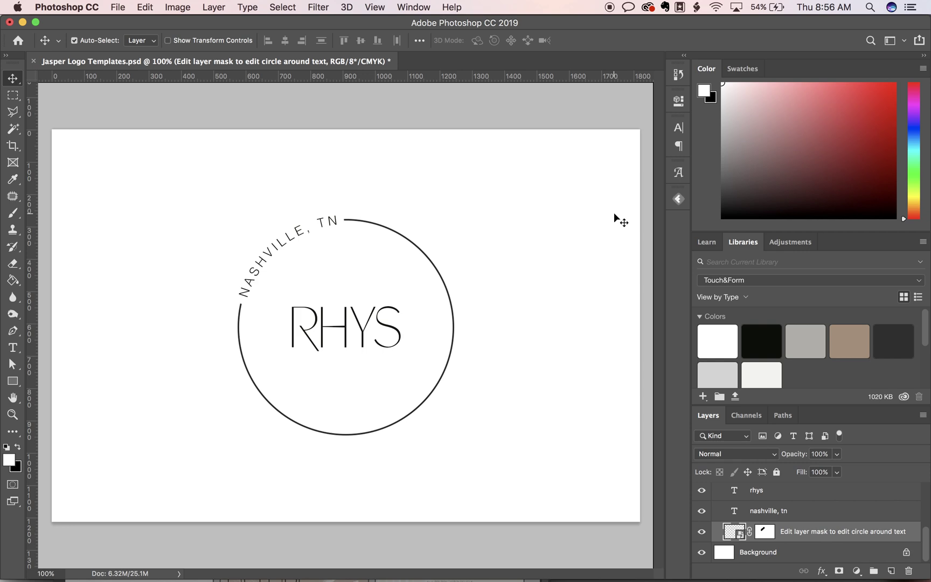